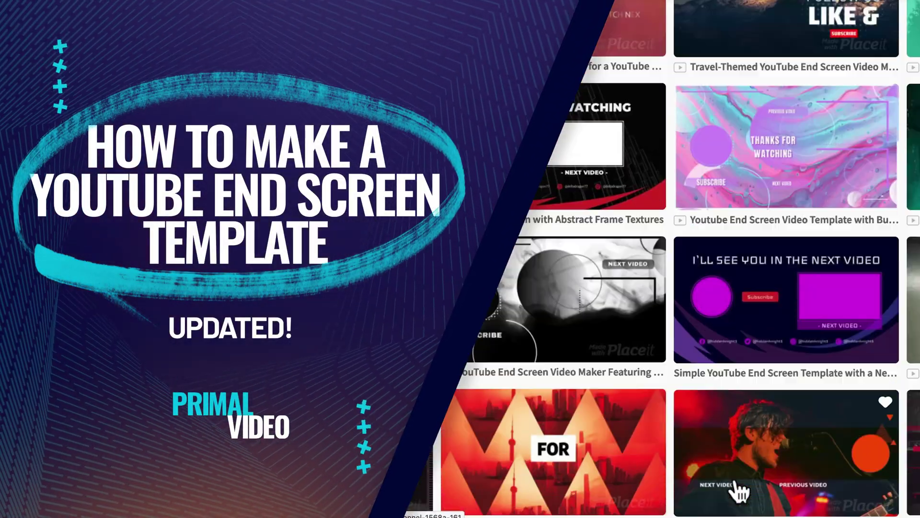
Step: Open the End screen editor for the Endscreen Export video and set the playhead to 39:05
scroll(741, 491, "down", 15)
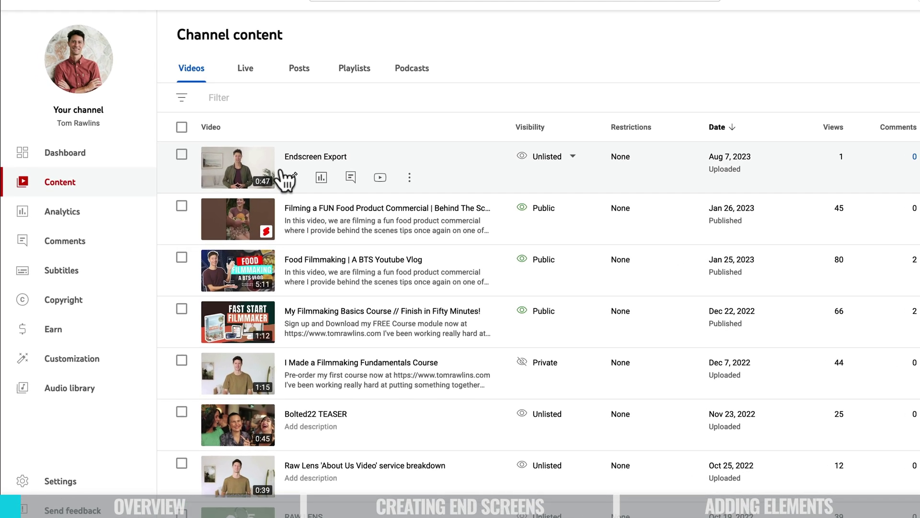
left_click(263, 169)
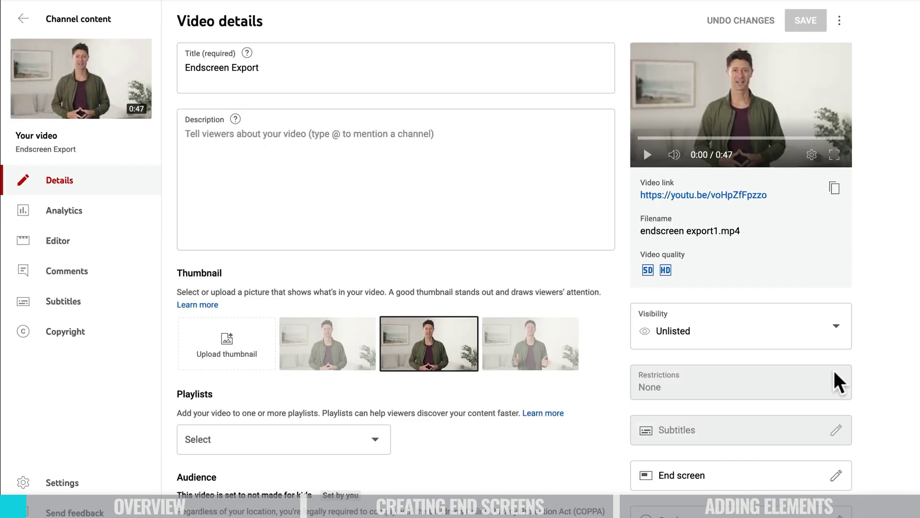
scroll(781, 376, "down", 3)
left_click(837, 395)
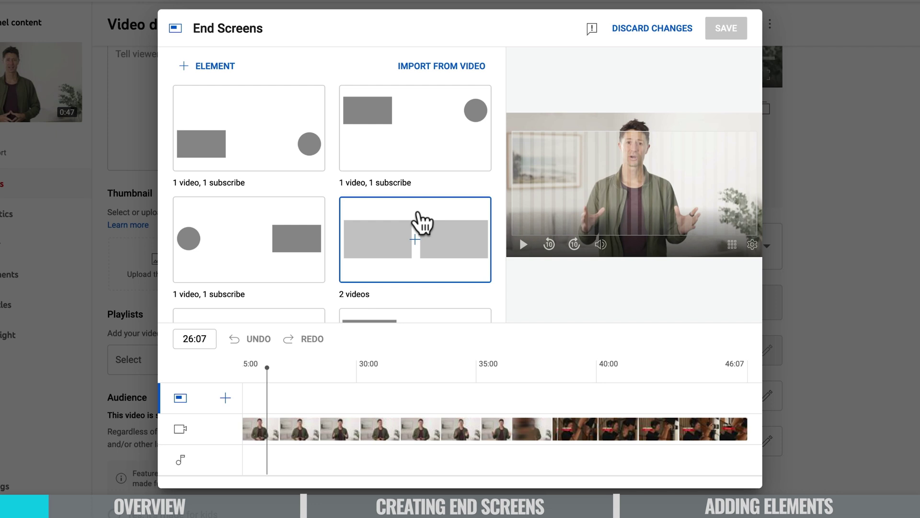
left_click(578, 422)
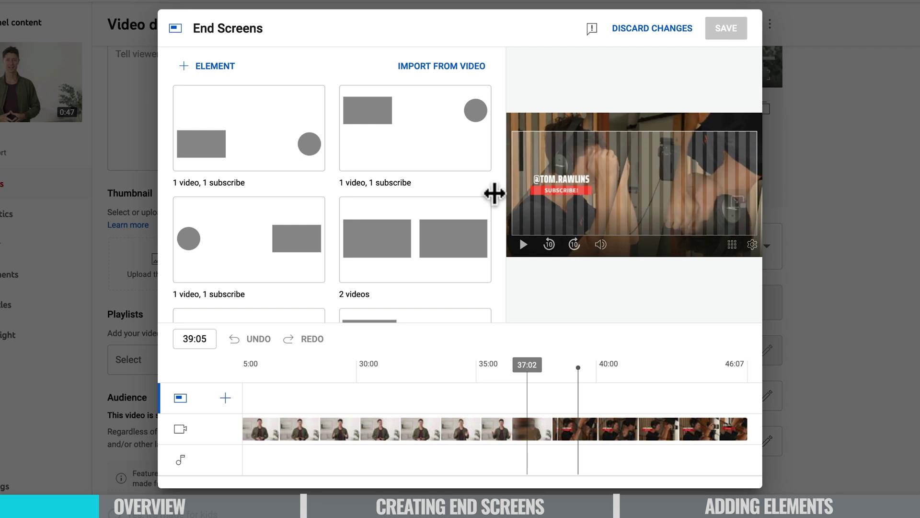
Step: Browse the element list, then apply the '1 video, 1 playlist, 1 subscribe' end screen template
left_click(211, 67)
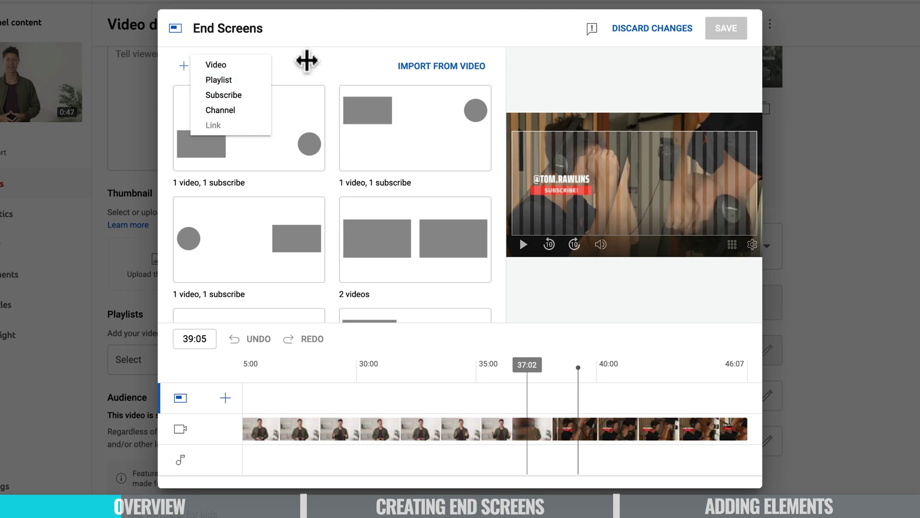
left_click(339, 45)
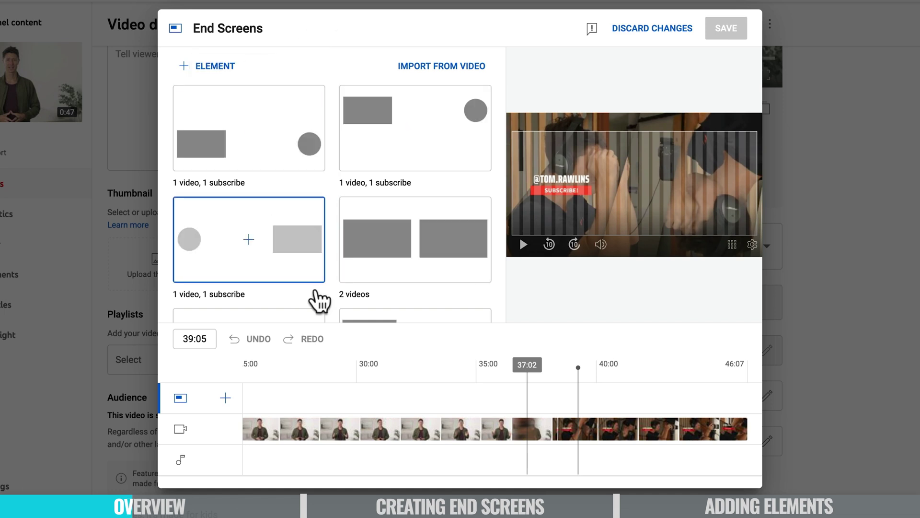
scroll(318, 301, "down", 3)
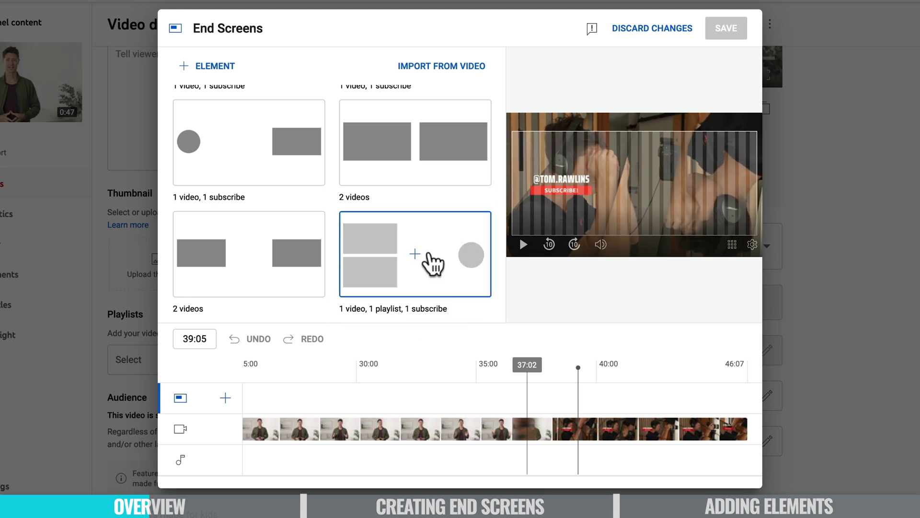
left_click(405, 229)
Step: Resize the playlist element and move it into the lower-right corner of the preview
left_click_drag(546, 181, 477, 269)
left_click(606, 153)
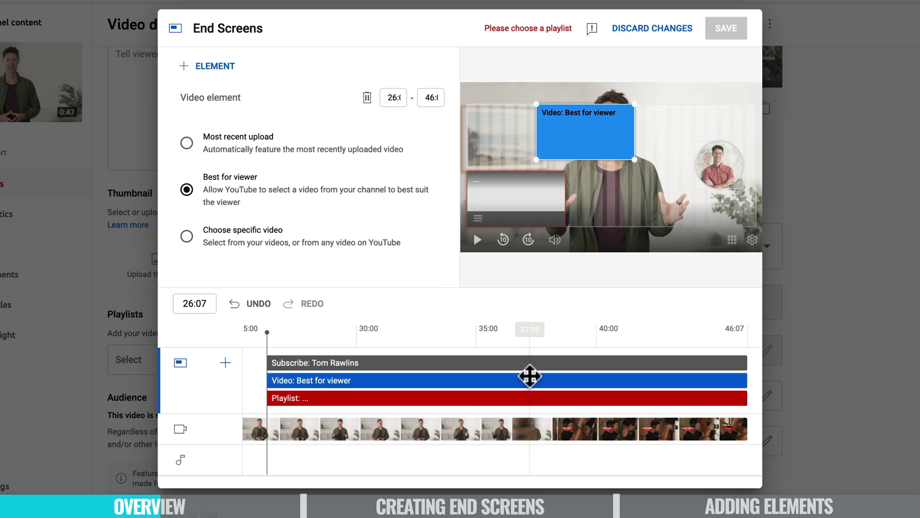
left_click(622, 329)
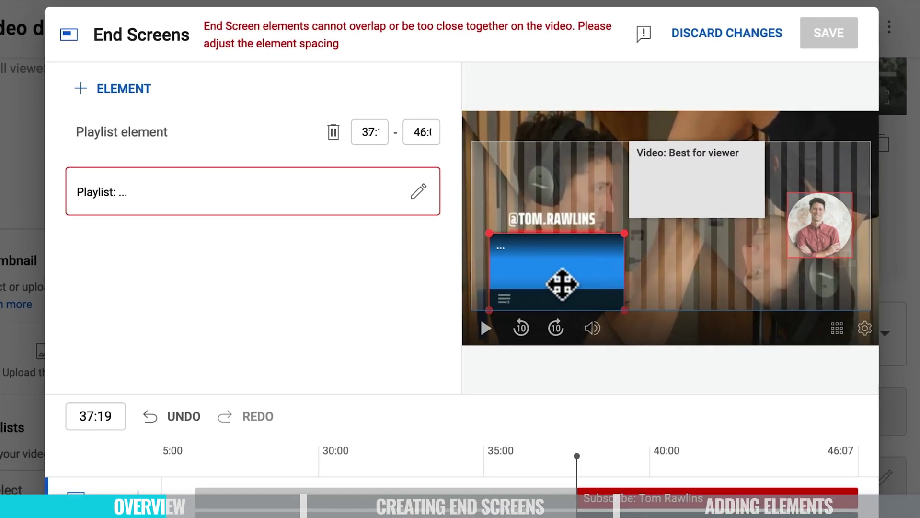
left_click_drag(524, 210, 610, 280)
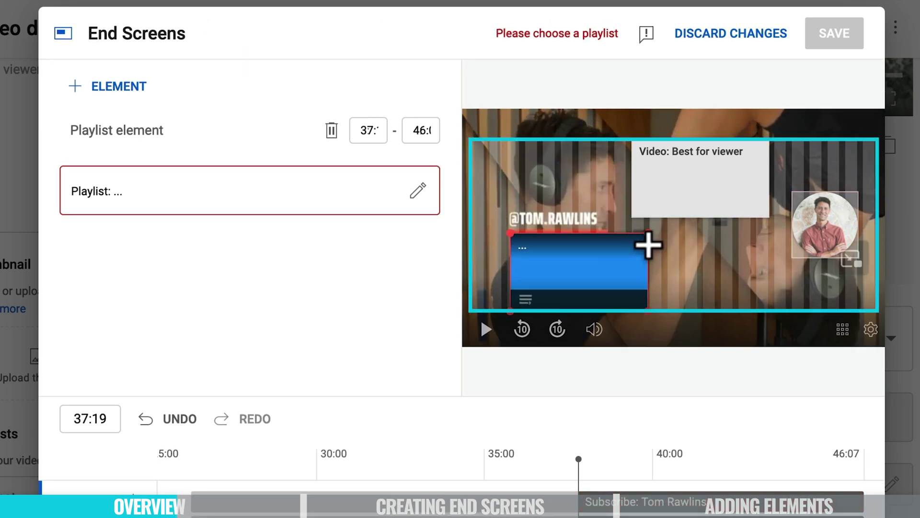
left_click_drag(645, 229, 701, 203)
left_click_drag(908, 106, 612, 283)
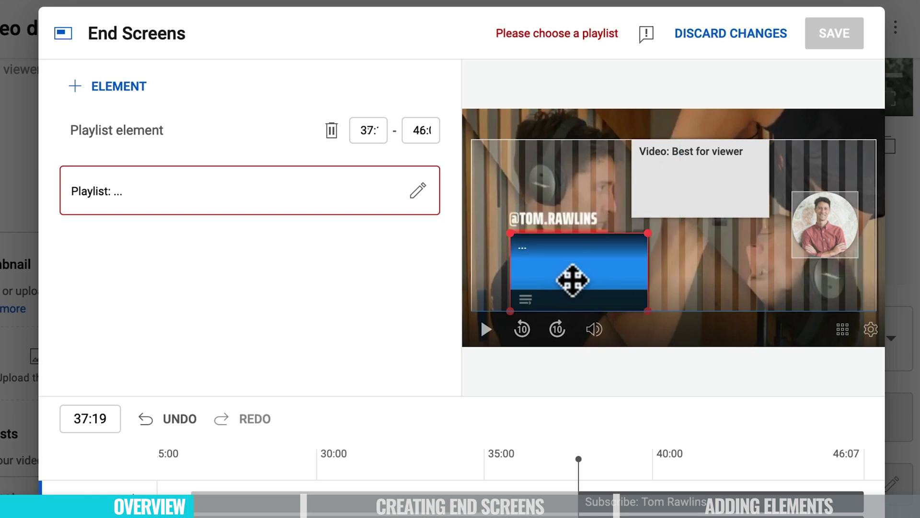
left_click_drag(649, 233, 711, 190)
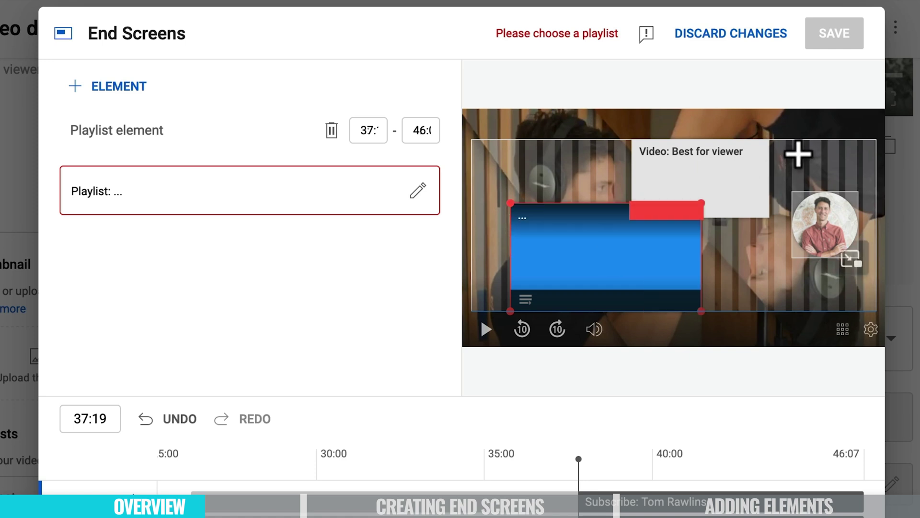
left_click_drag(615, 266, 671, 246)
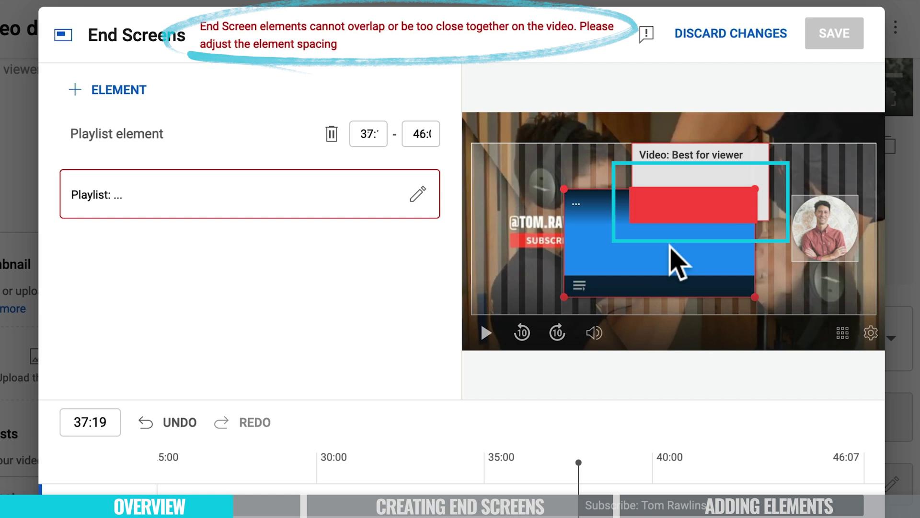
left_click_drag(682, 209, 783, 303)
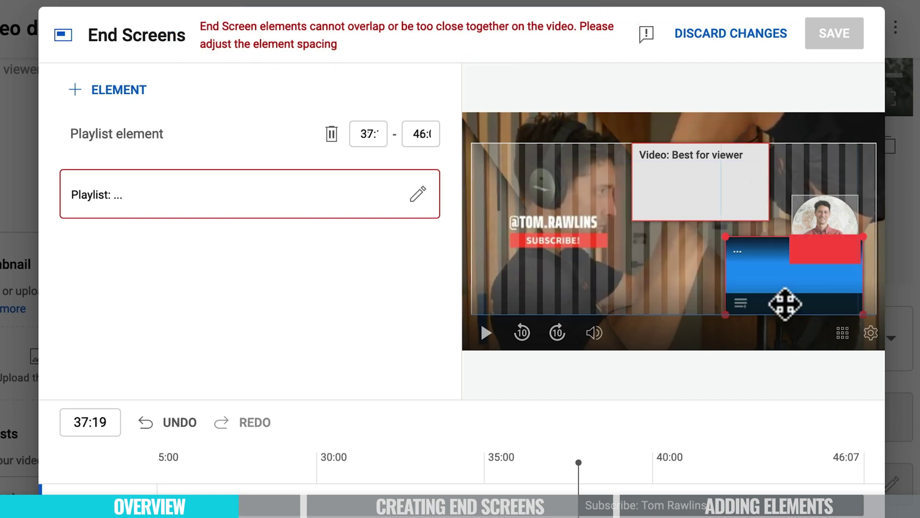
Step: Place the video element top-right and the subscribe element beside the SUBSCRIBE! banner
left_click_drag(717, 181, 812, 171)
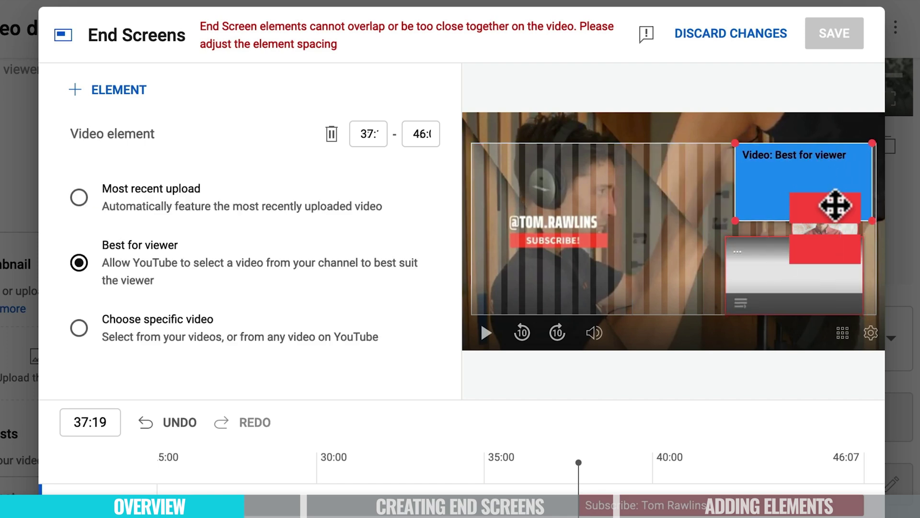
left_click_drag(808, 205, 736, 189)
left_click_drag(828, 220, 575, 286)
left_click_drag(735, 199, 780, 202)
left_click_drag(573, 286, 559, 287)
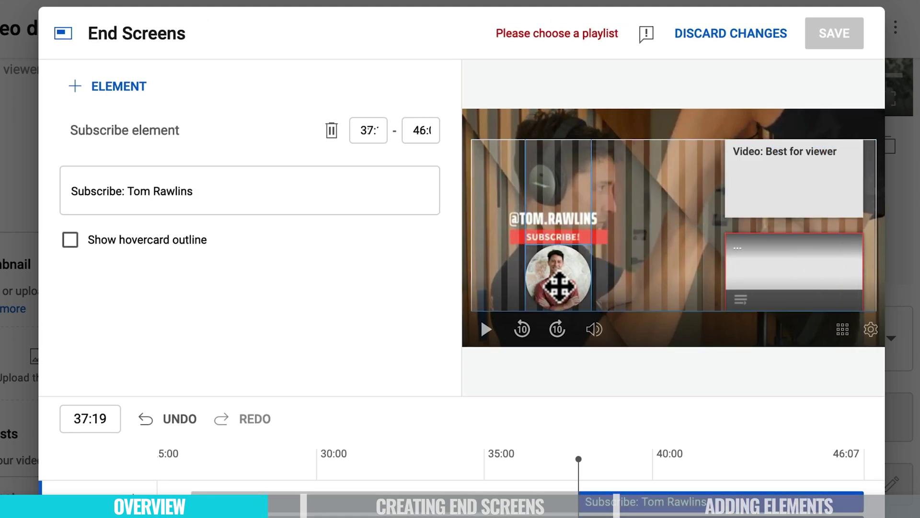
right_click(667, 259)
left_click(675, 193)
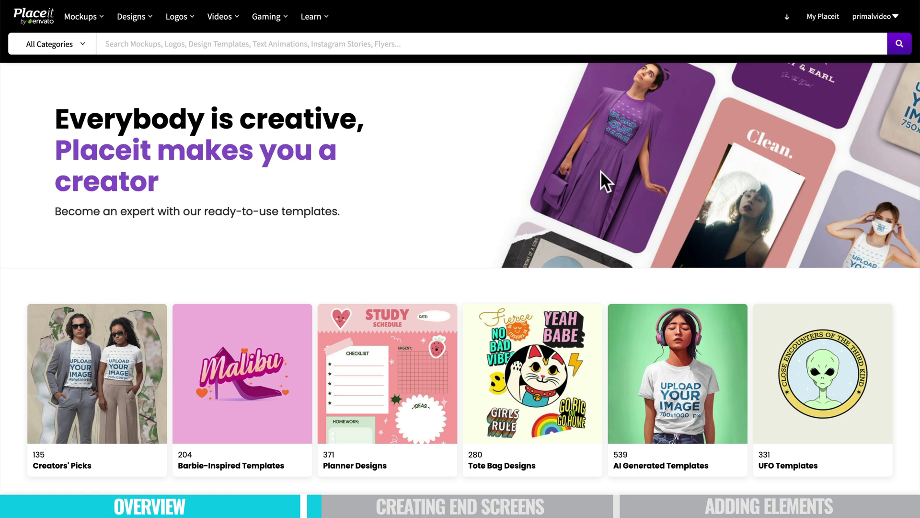
scroll(465, 223, "down", 1)
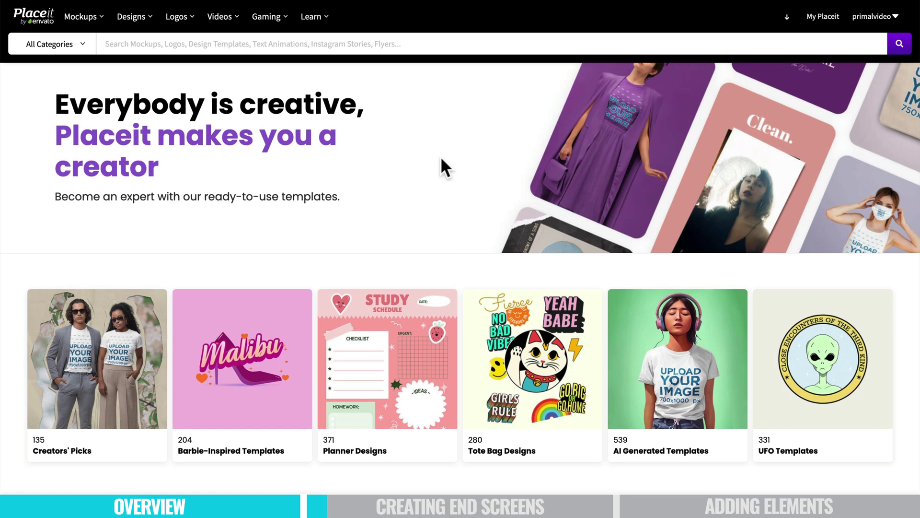
scroll(441, 158, "up", 1)
scroll(441, 262, "down", 20)
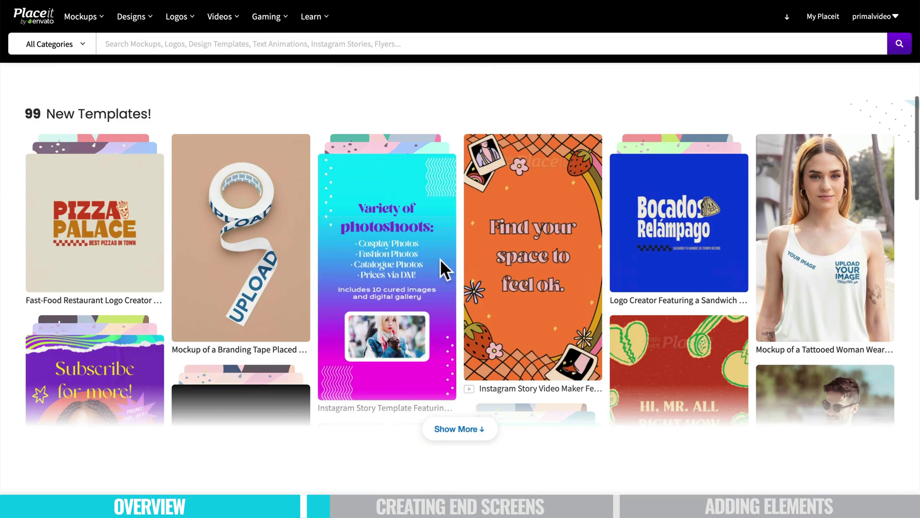
scroll(442, 262, "up", 19)
scroll(440, 259, "up", 2)
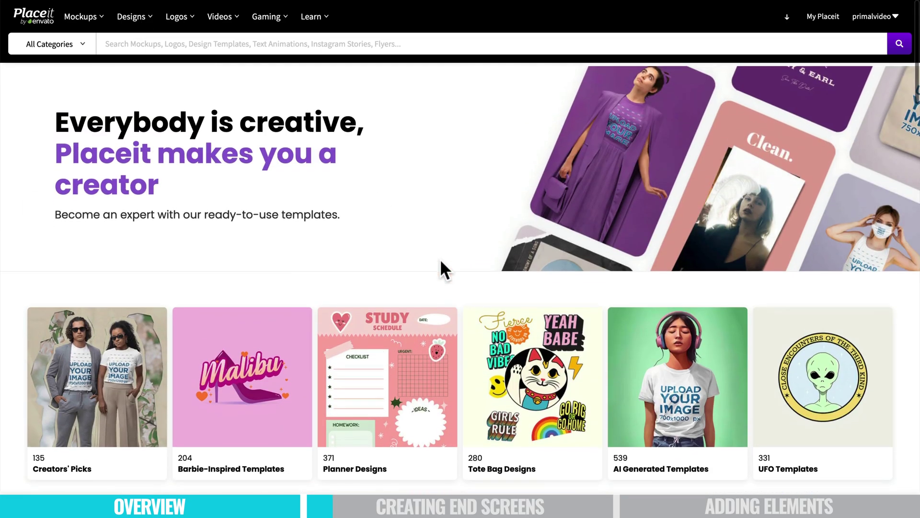
mouse_move(182, 21)
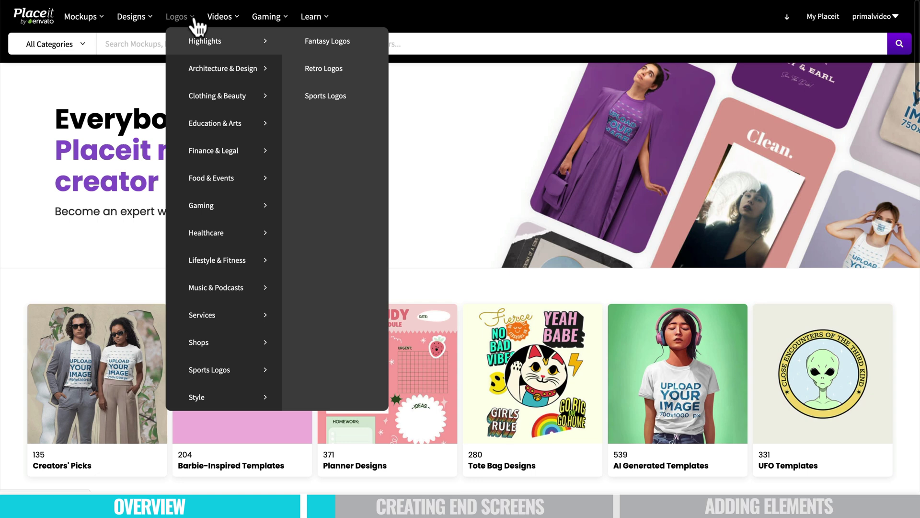
mouse_move(151, 19)
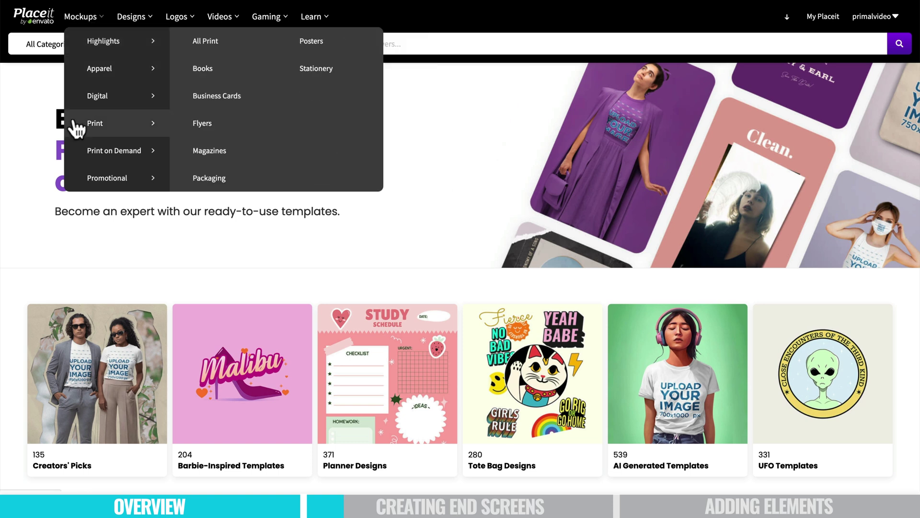
Step: Search Placeit for 'youtube end screen' templates and browse the results
left_click(156, 42)
type("you")
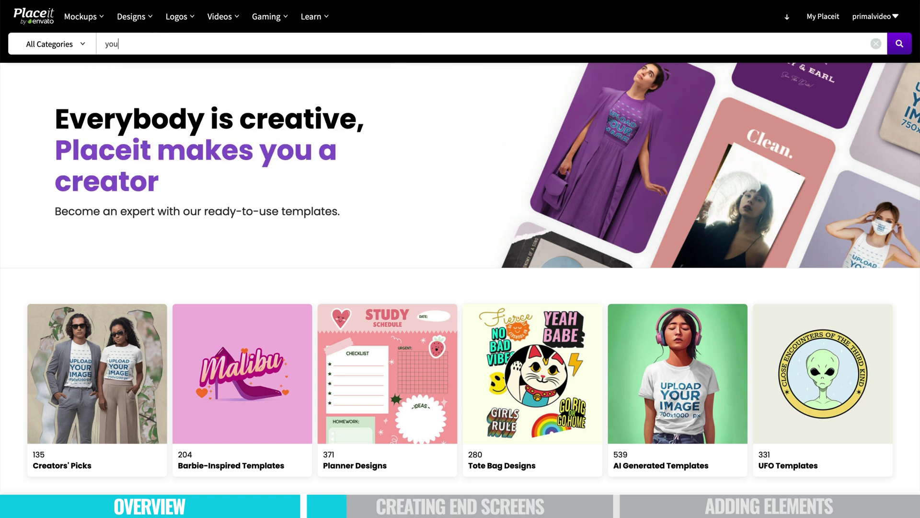
type("tub")
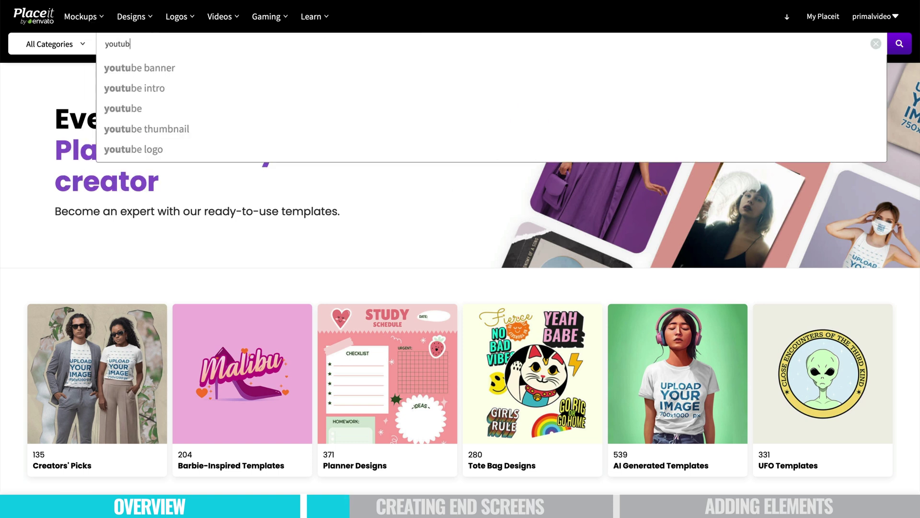
type("e end scree")
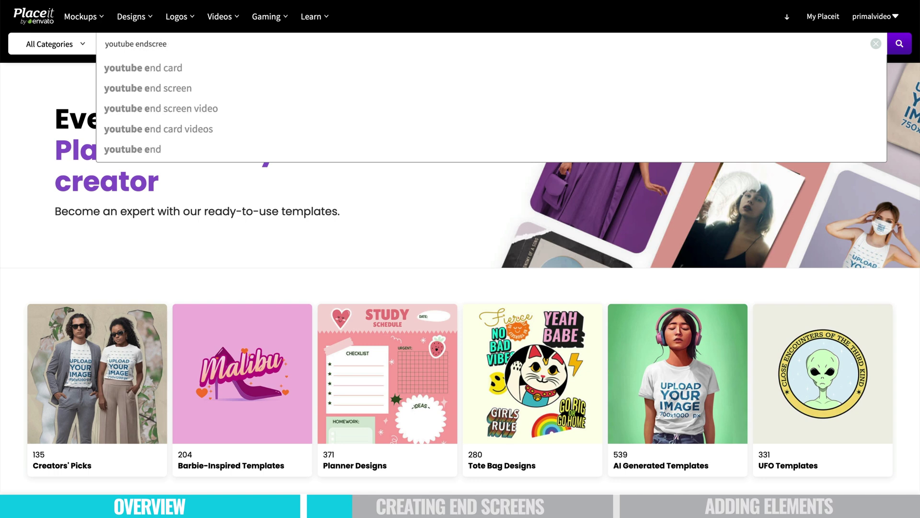
type("n")
left_click(220, 70)
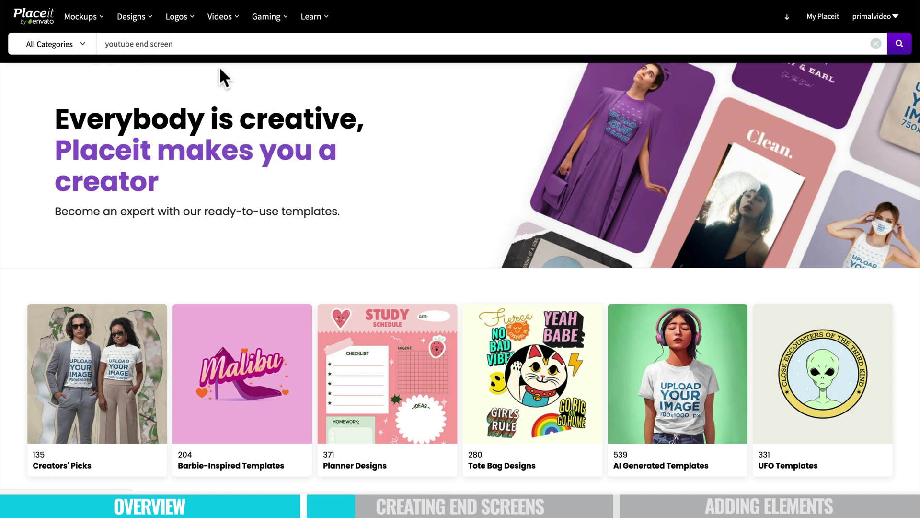
scroll(587, 461, "down", 4)
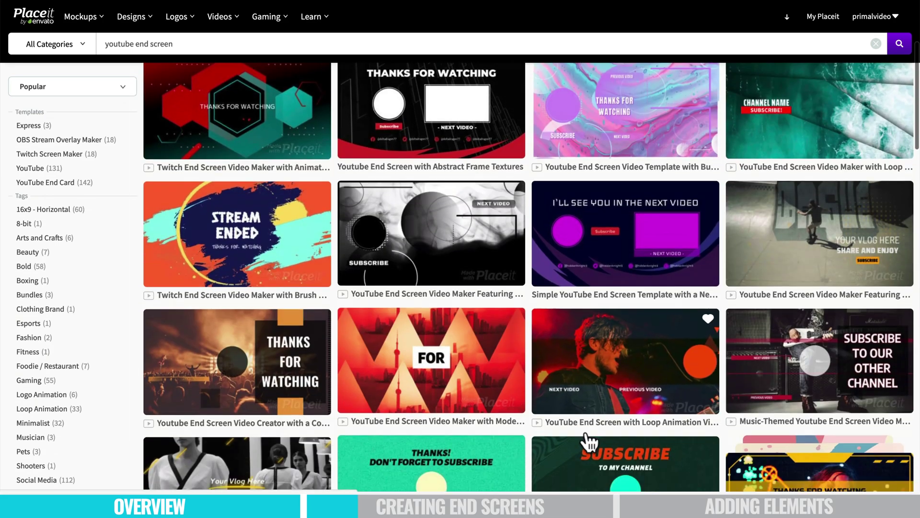
scroll(546, 349, "down", 8)
scroll(546, 349, "up", 15)
scroll(544, 349, "down", 2)
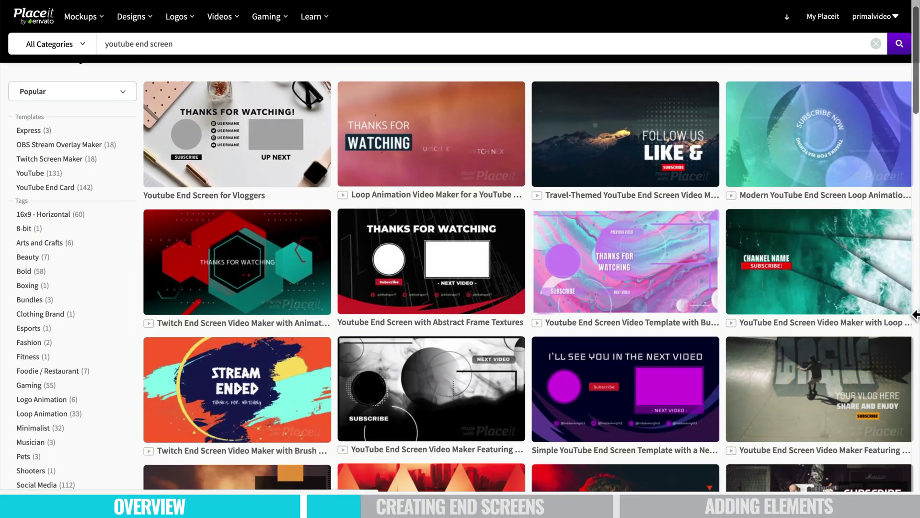
Step: Open the ocean-wave end screen template and replace CHANNEL NAME with the creator's channel handle
left_click(879, 263)
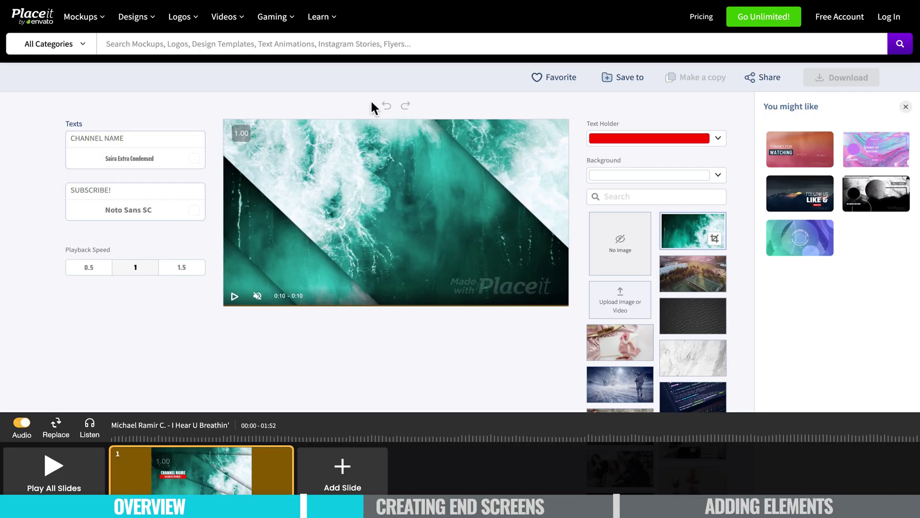
left_click(235, 296)
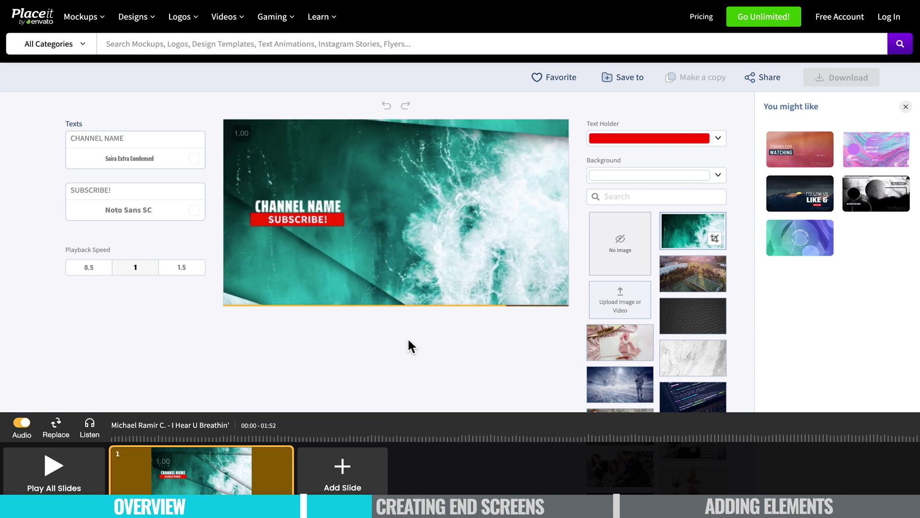
left_click(177, 130)
key("ctrl+a")
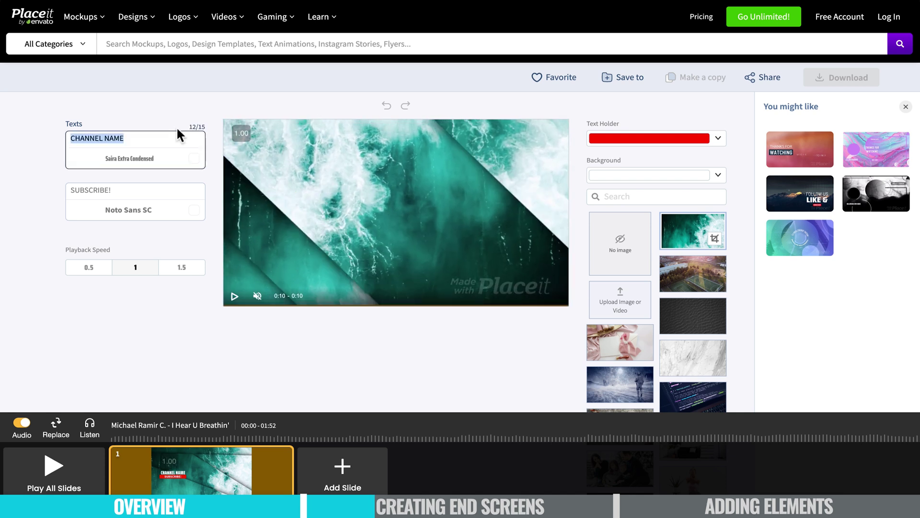
type("@TOM.RAWL")
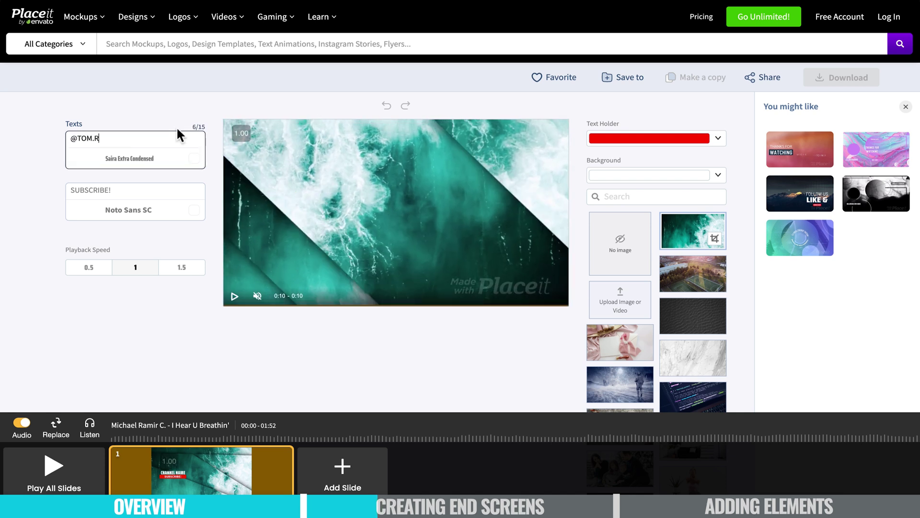
type("INS")
left_click(181, 355)
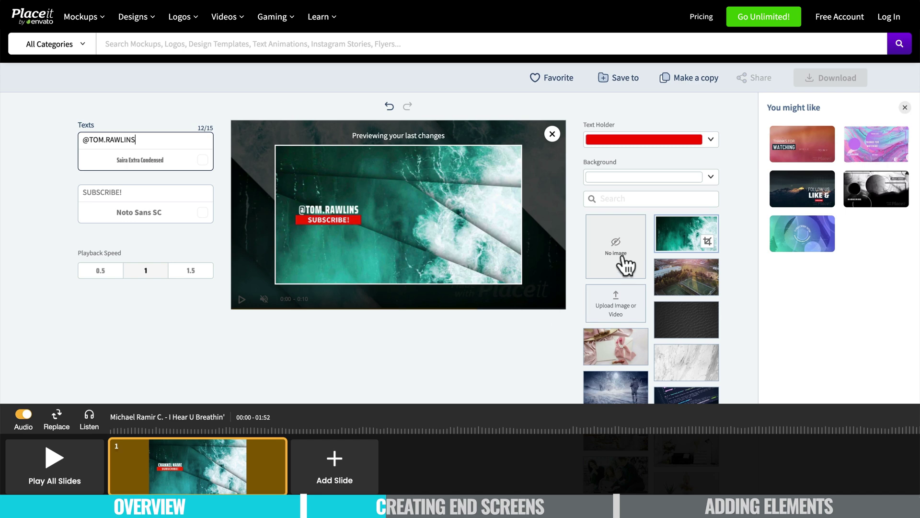
Step: Upload clip C3698.MP4 as the end screen's background video
left_click(607, 313)
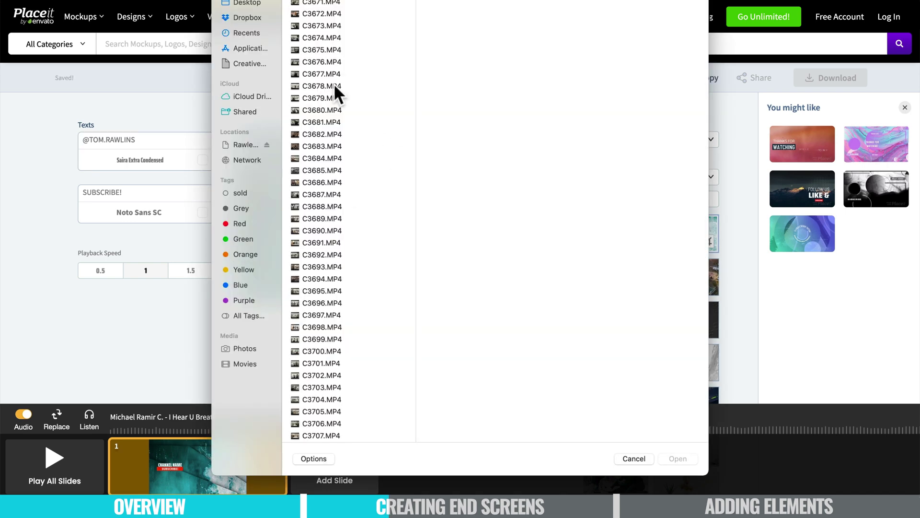
left_click(334, 84)
left_click(329, 72)
left_click(324, 158)
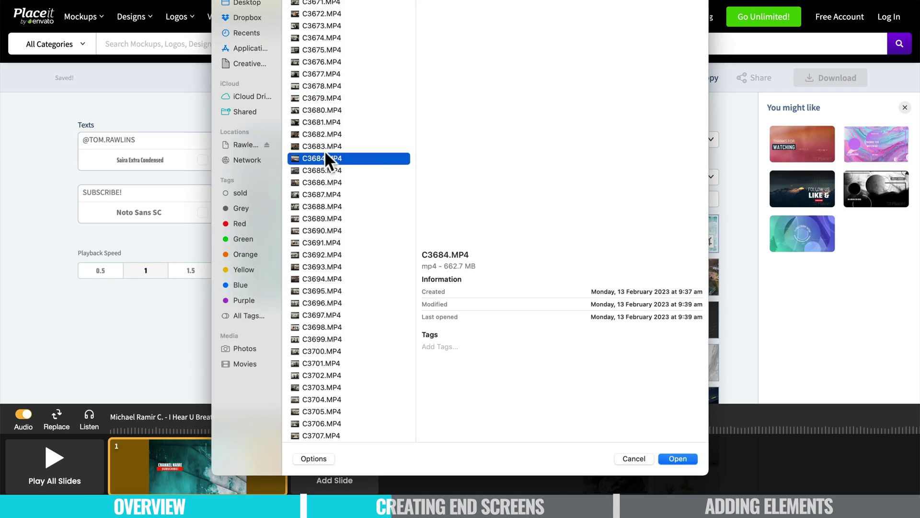
left_click(313, 288)
scroll(313, 288, "down", 3)
left_click(312, 288)
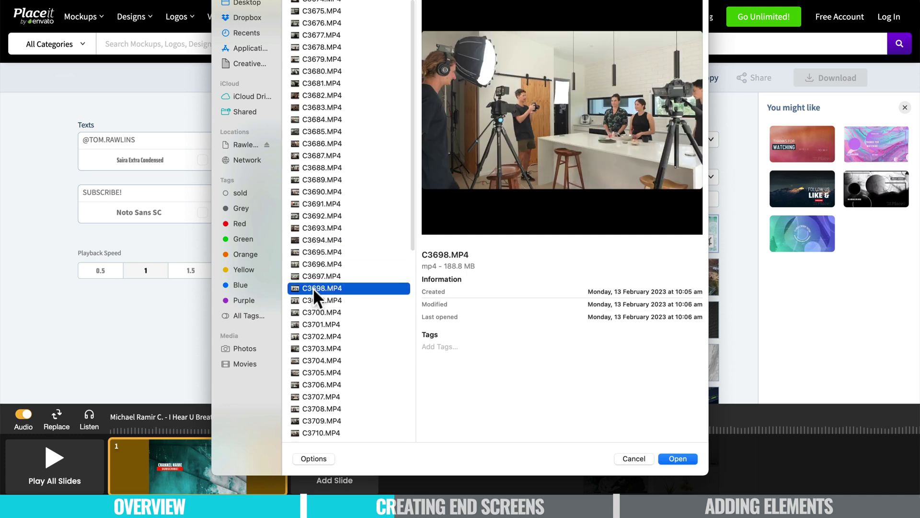
left_click(685, 457)
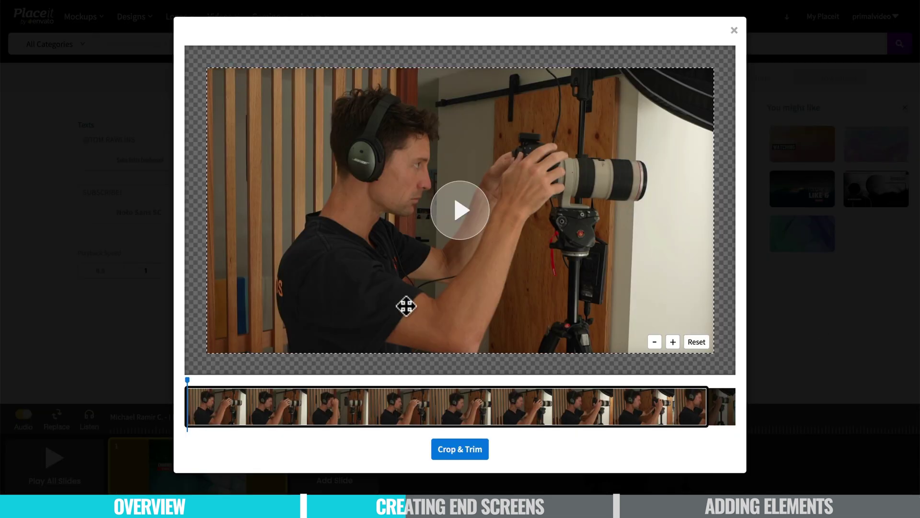
Step: Adjust the crop zoom so the clip fits the frame, then apply Crop & Trim
left_click(655, 342)
left_click(671, 345)
left_click(670, 345)
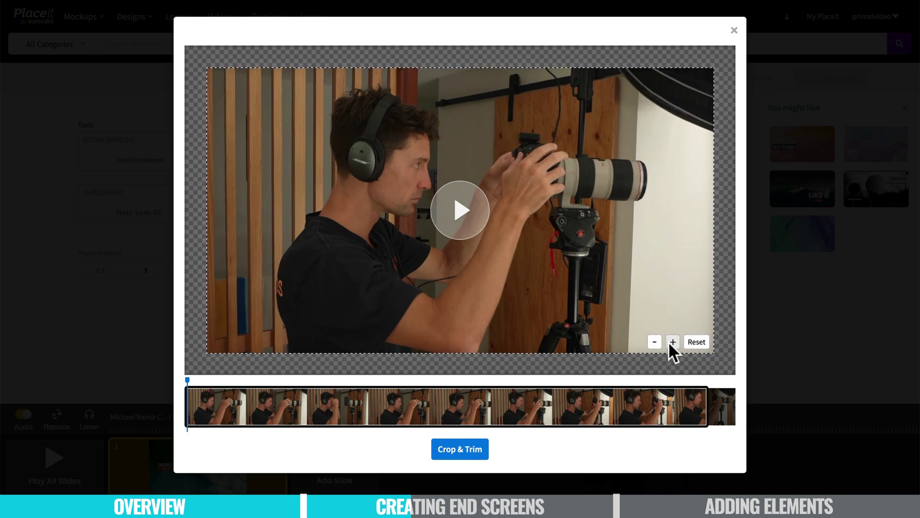
left_click(669, 345)
left_click(669, 345)
left_click(656, 343)
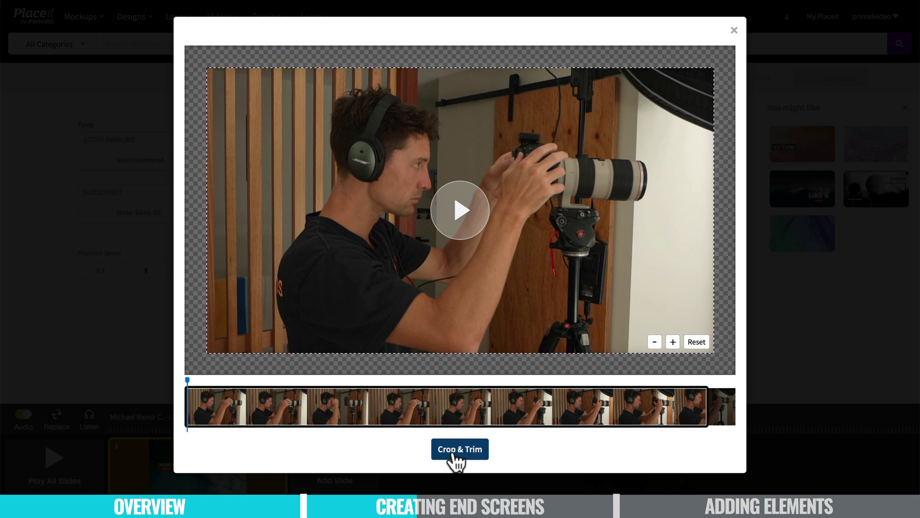
left_click(454, 456)
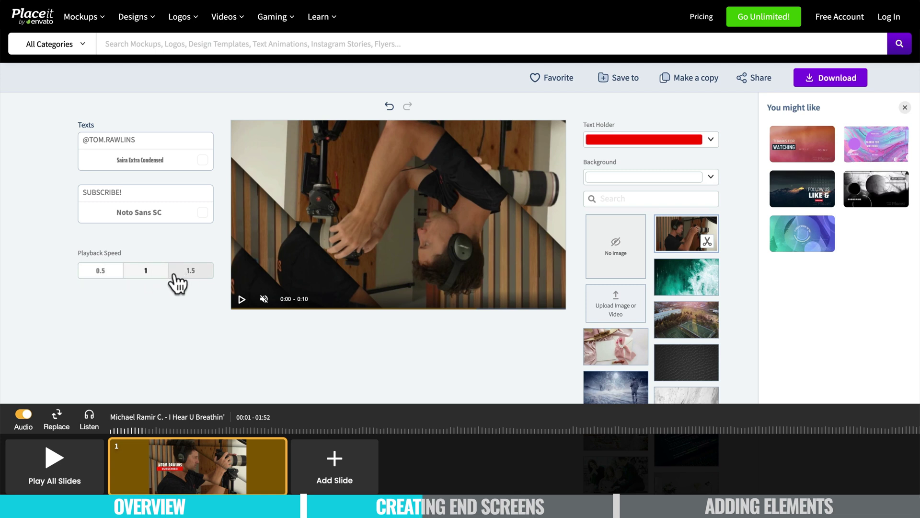
Step: Try 0.5 playback speed for the slide, then set it back to 1
left_click(102, 275)
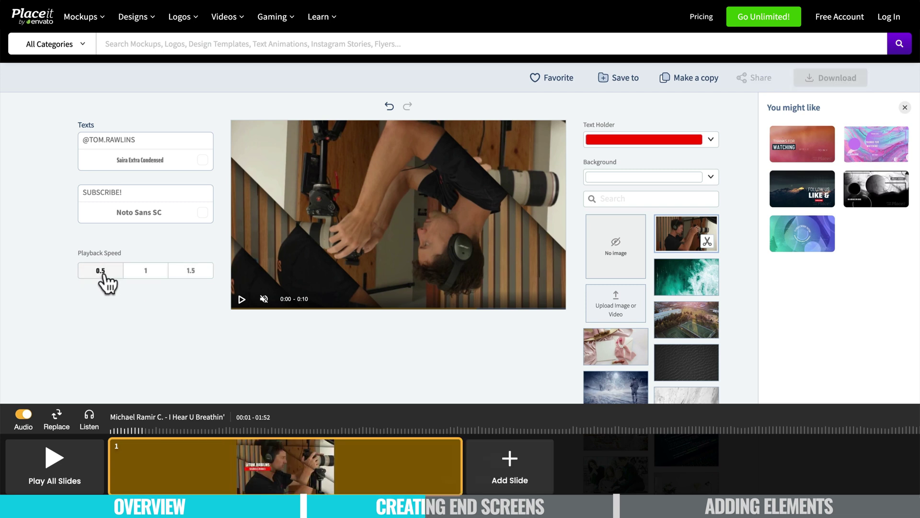
left_click(140, 278)
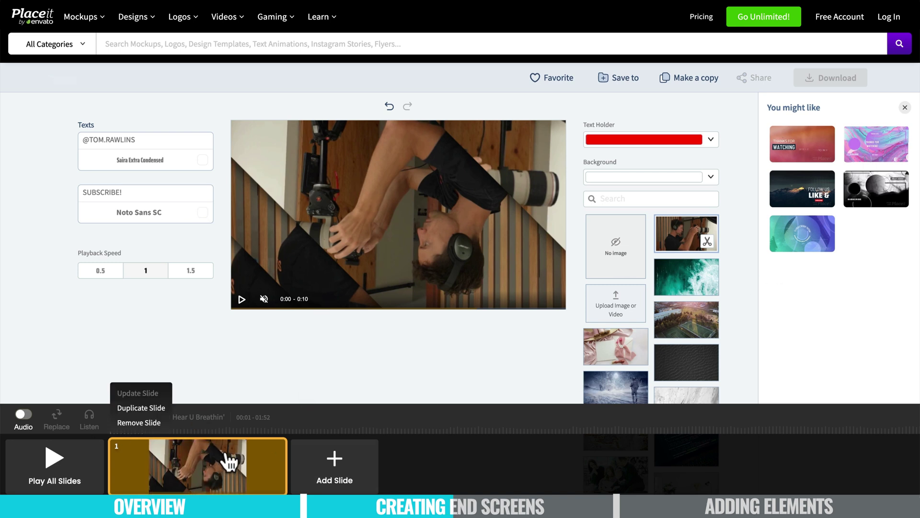
Step: Play all slides to render the end screen, then download the finished video
left_click(840, 83)
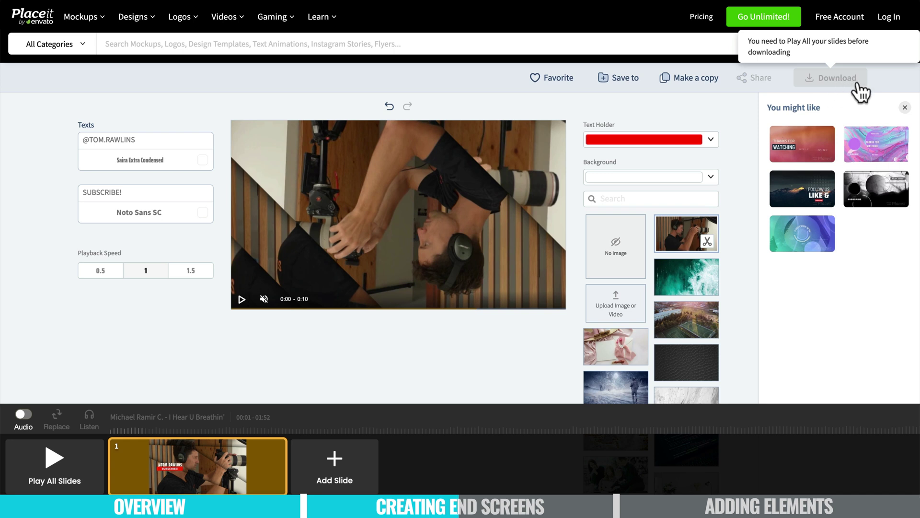
left_click(56, 461)
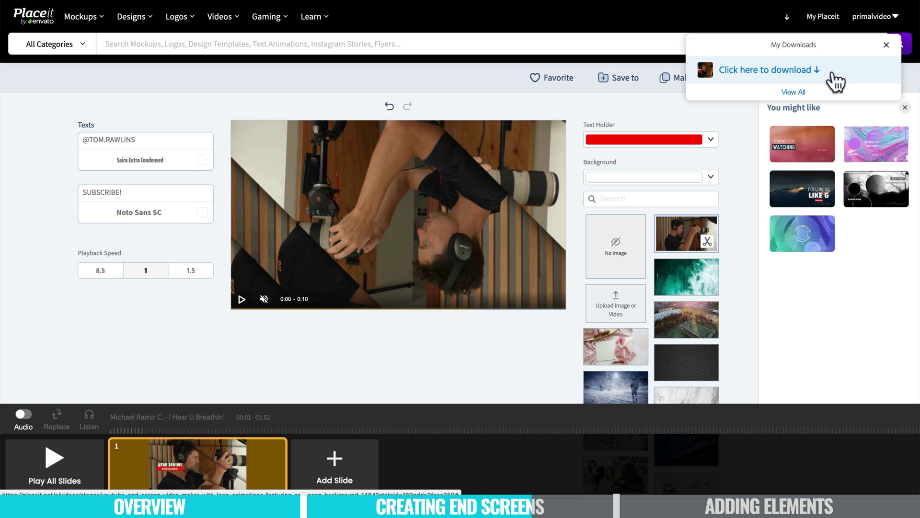
left_click(835, 81)
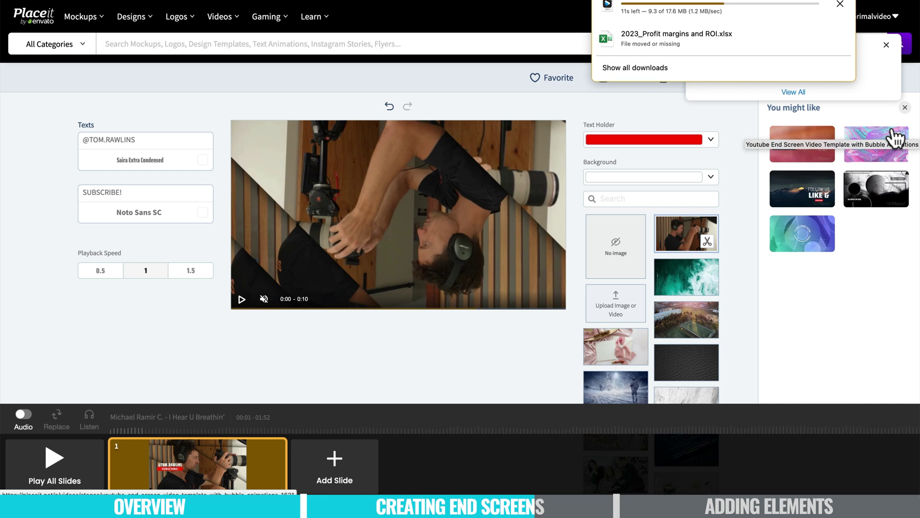
left_click(538, 249)
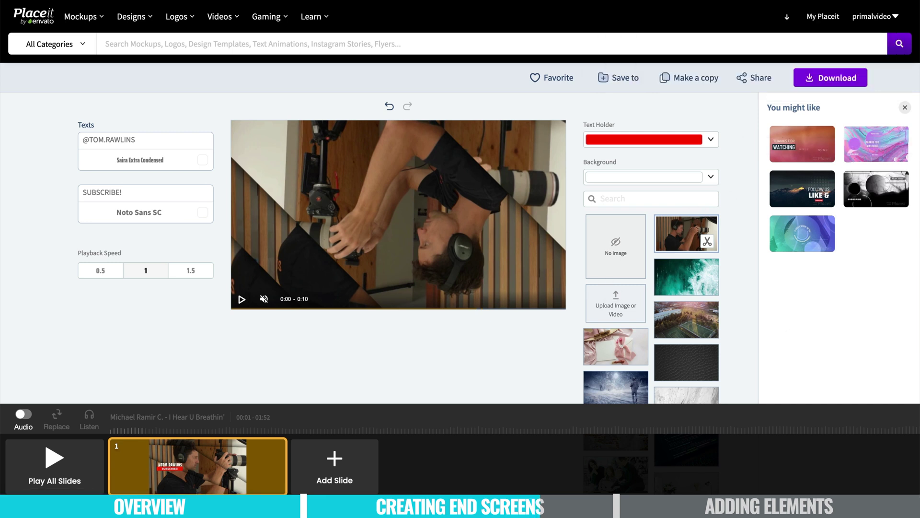
Step: Import the downloaded Placeit MP4 into Premiere and place it on V2 over the sequence's final seconds
mouse_move(777, 479)
left_click(858, 480)
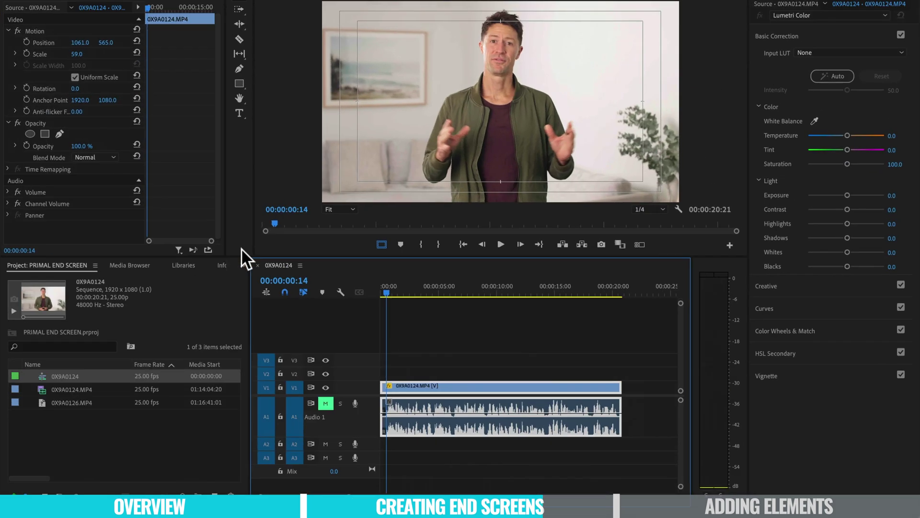
left_click_drag(424, 306, 583, 297)
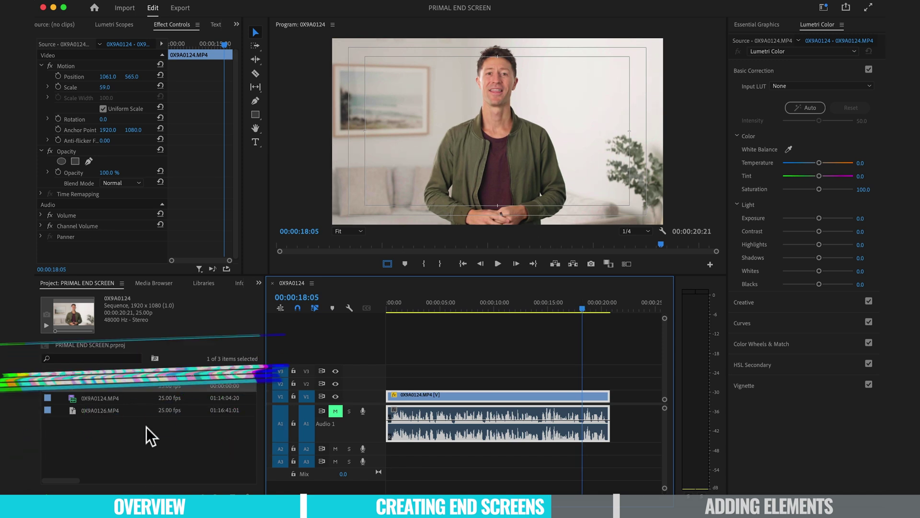
left_click(146, 428)
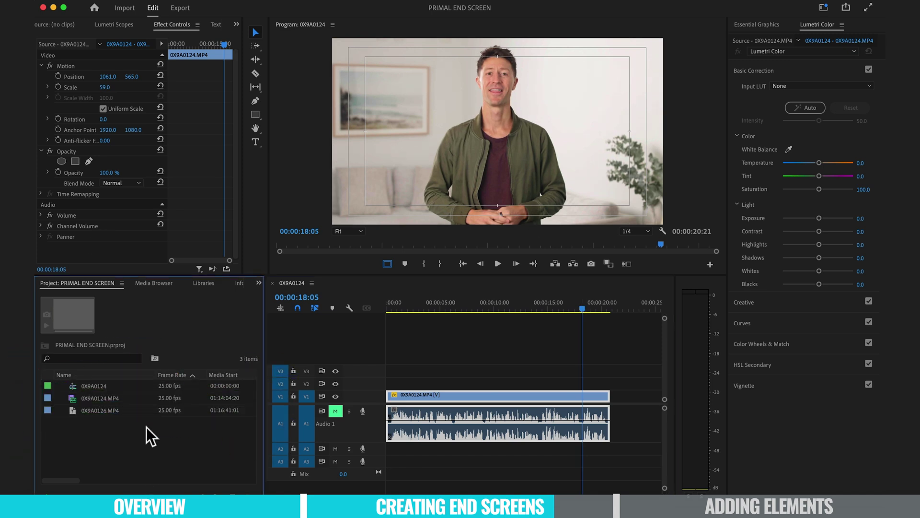
double_click(146, 427)
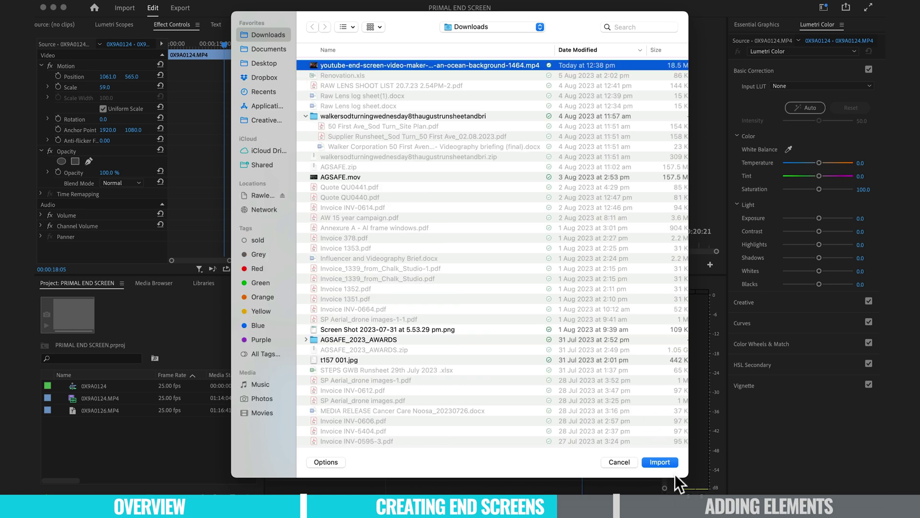
left_click(675, 462)
left_click_drag(72, 389, 516, 383)
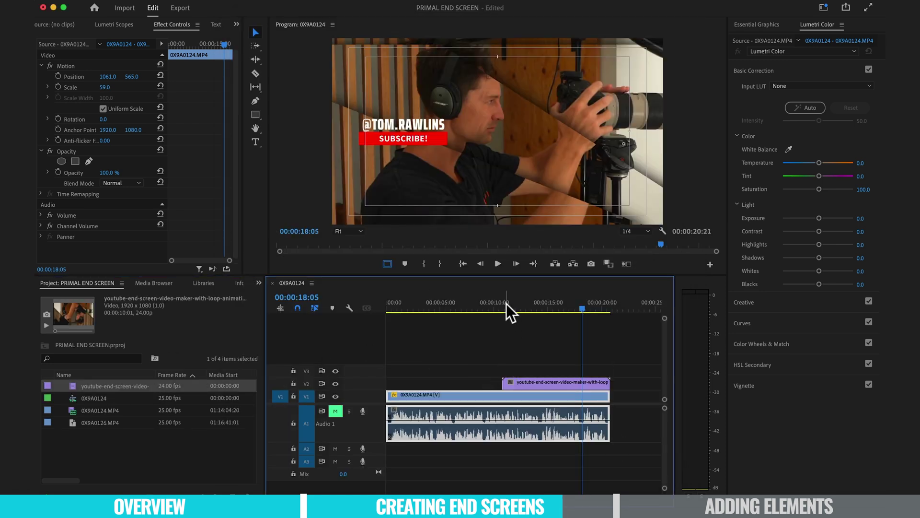
mouse_move(506, 304)
left_mouse_down()
mouse_move(535, 303)
mouse_move(468, 309)
mouse_move(506, 309)
left_mouse_up()
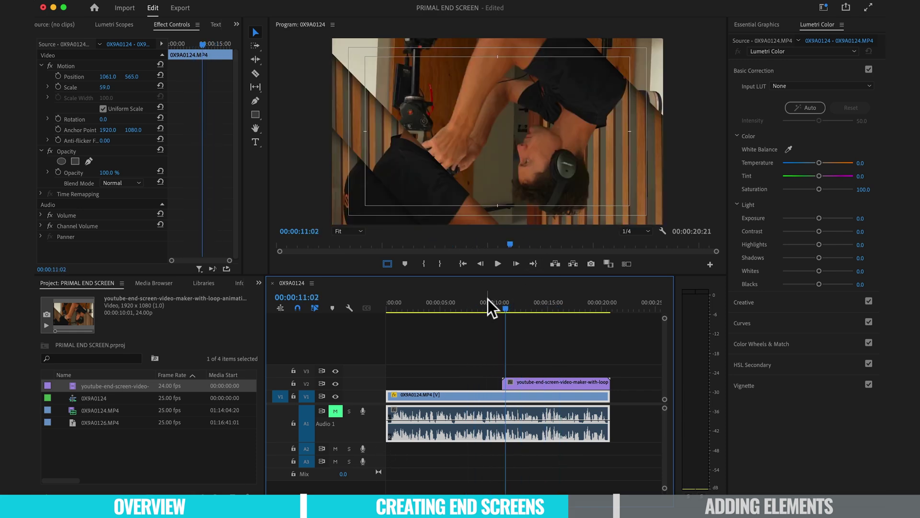
left_click(492, 302)
left_click(340, 408)
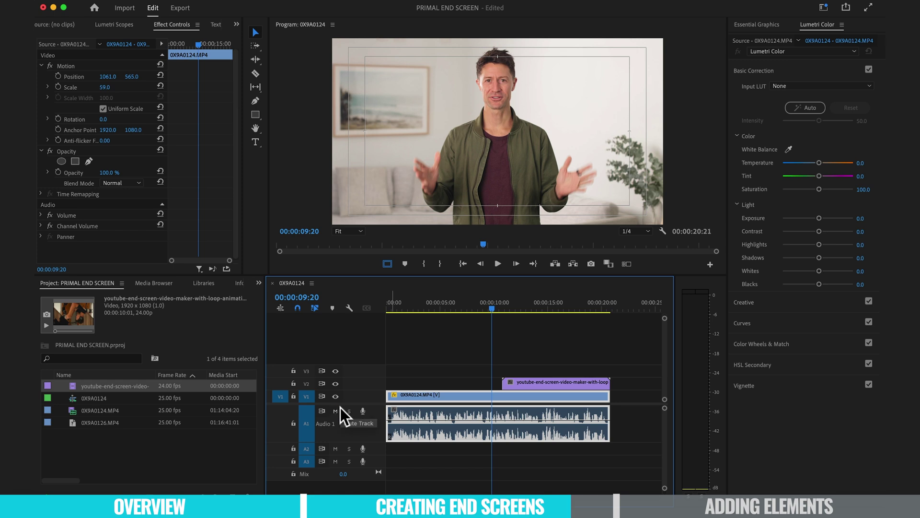
key("space")
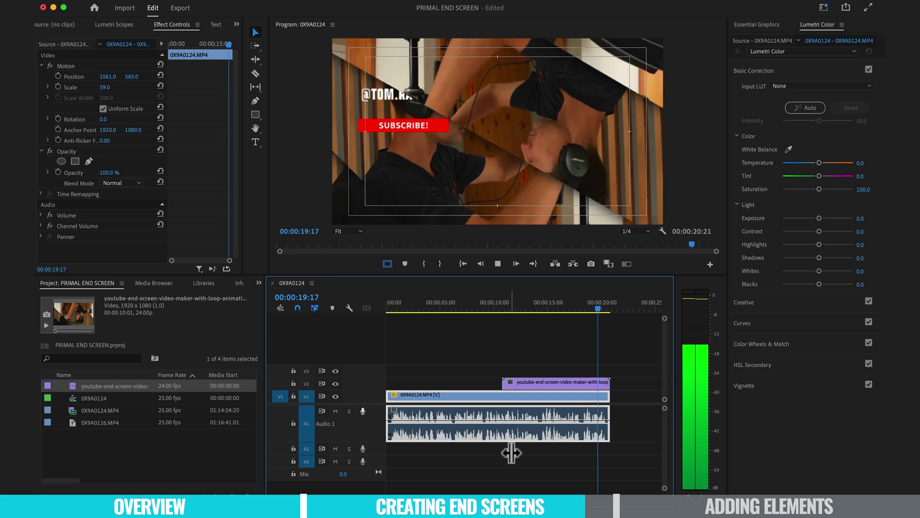
left_click(501, 304)
mouse_move(500, 304)
left_mouse_down()
mouse_move(531, 305)
mouse_move(485, 303)
mouse_move(522, 304)
mouse_move(503, 303)
left_mouse_up()
Step: Open the Effects panel and preview the Whip transition at the end-screen clip's start
left_click(259, 283)
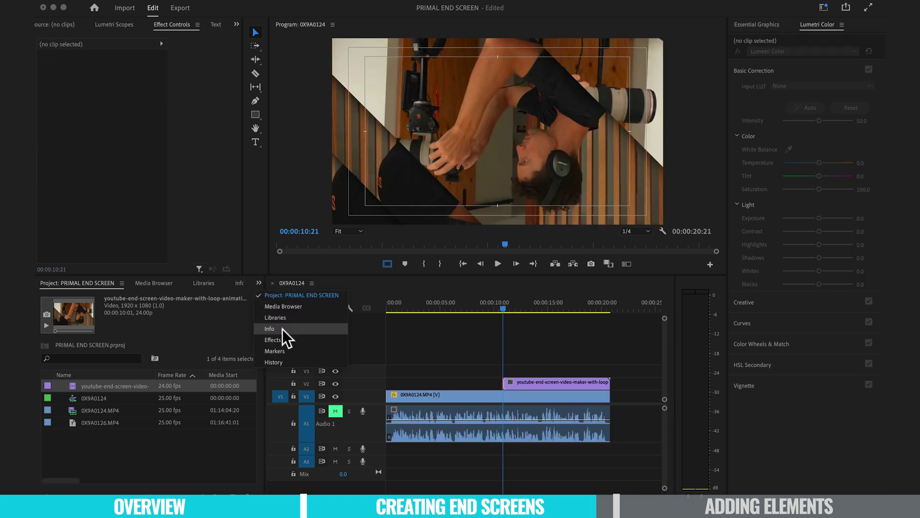
left_click(284, 339)
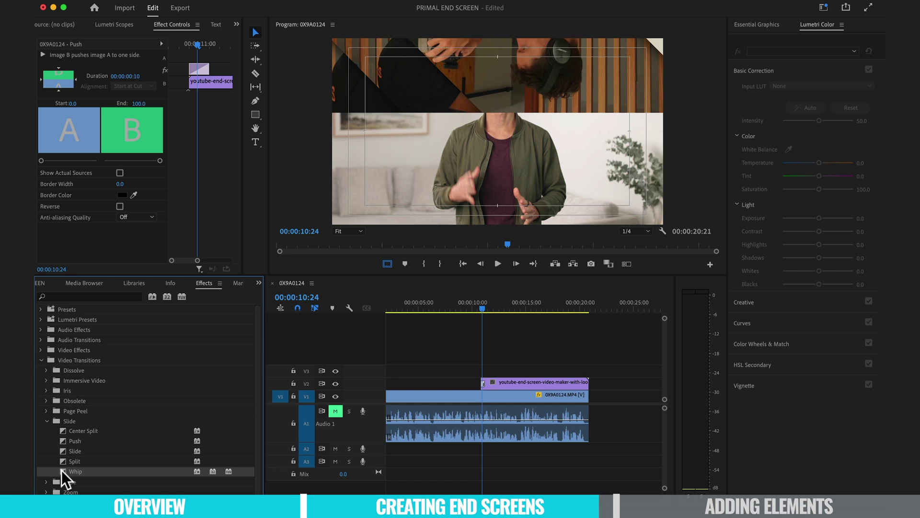
key("space")
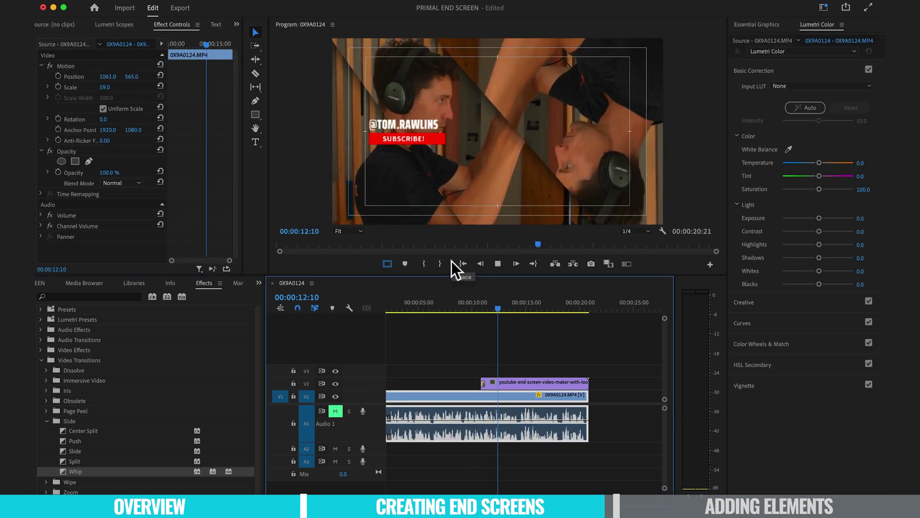
left_click_drag(514, 309, 453, 307)
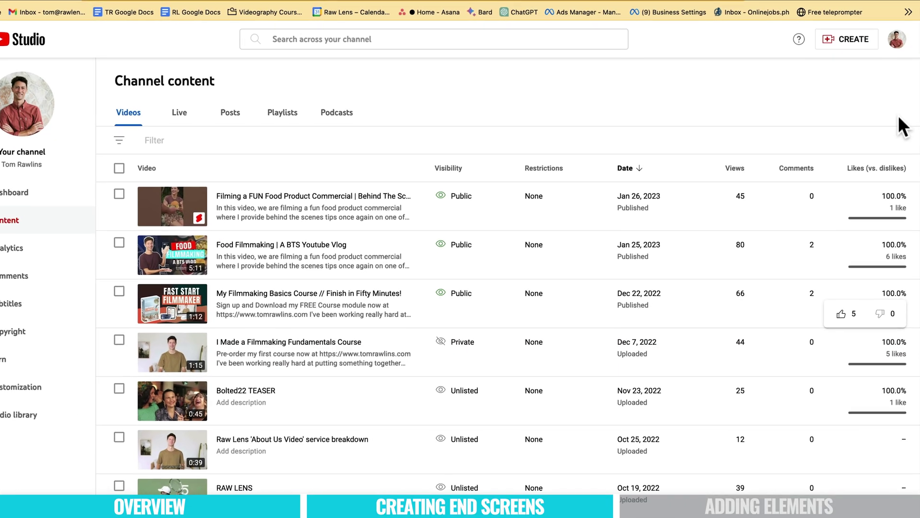
Step: Upload endscreen export1.mp4 as a new video in YouTube Studio
left_click(847, 39)
left_click(812, 63)
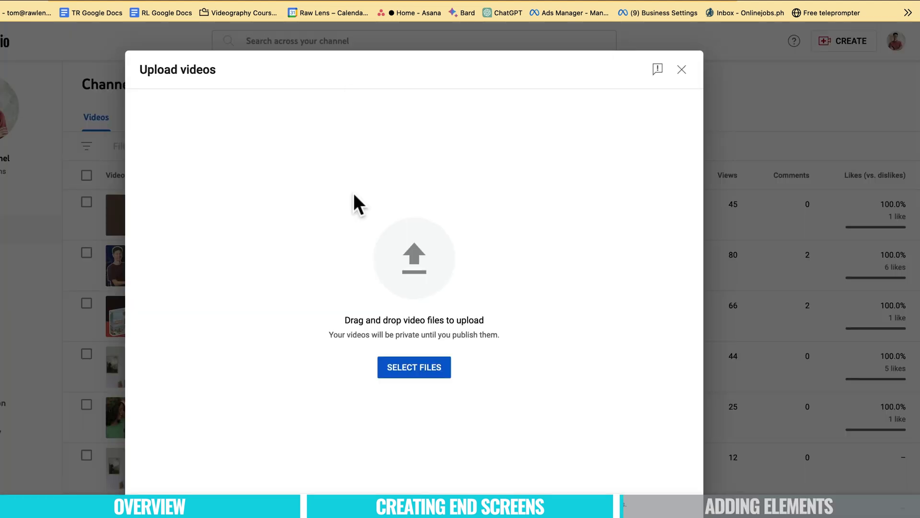
left_click(415, 368)
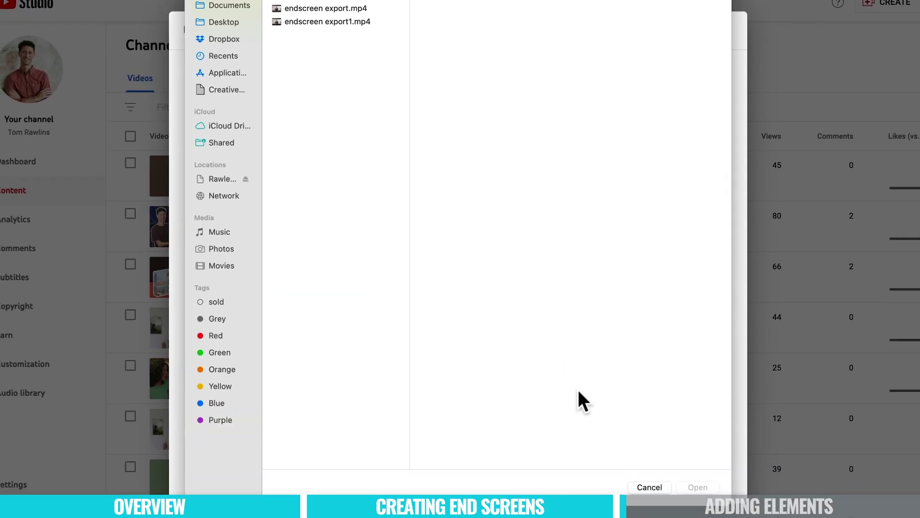
left_click(335, 22)
left_click(698, 487)
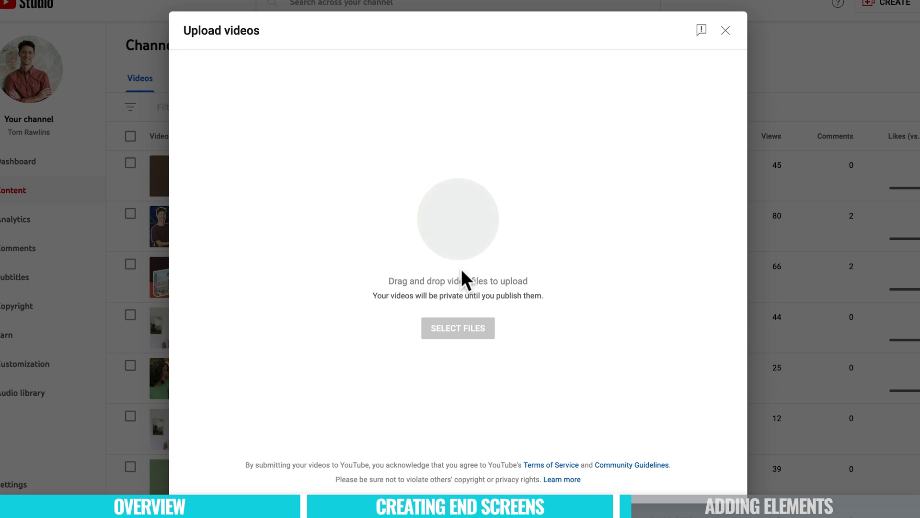
Step: Title the upload 'Endscreen Export' and advance to the Video elements step
left_click_drag(281, 157, 207, 157)
type("En")
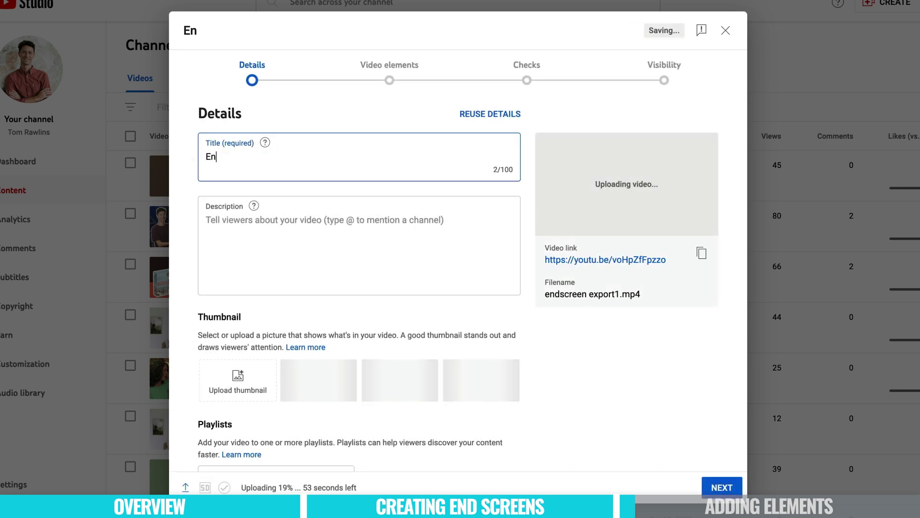
type("dscreen Export")
left_click(724, 487)
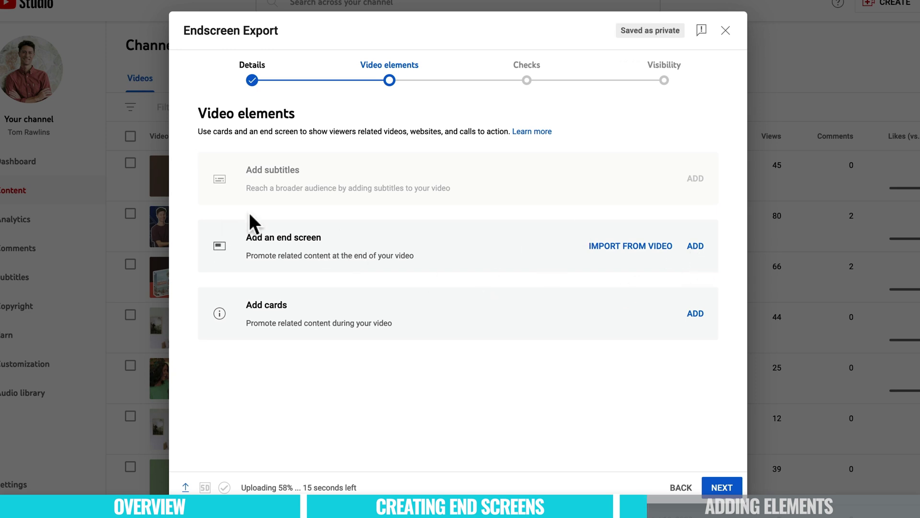
Step: Start adding an end screen, scrub toward the video's end and browse the layout templates
left_click(699, 246)
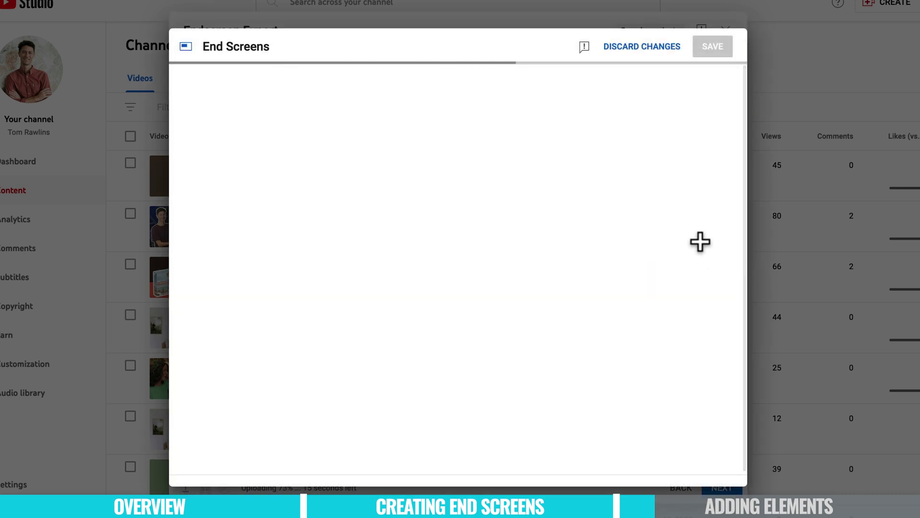
left_click_drag(375, 374, 583, 371)
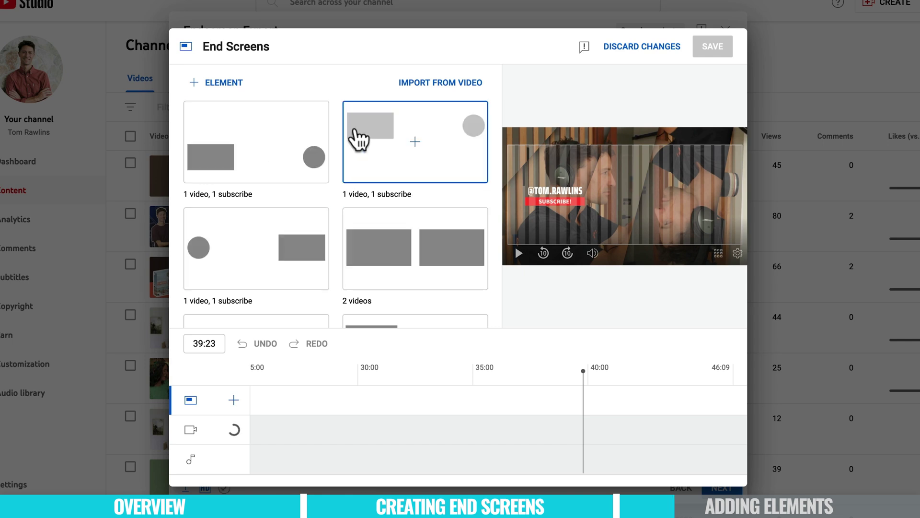
scroll(396, 220, "down", 3)
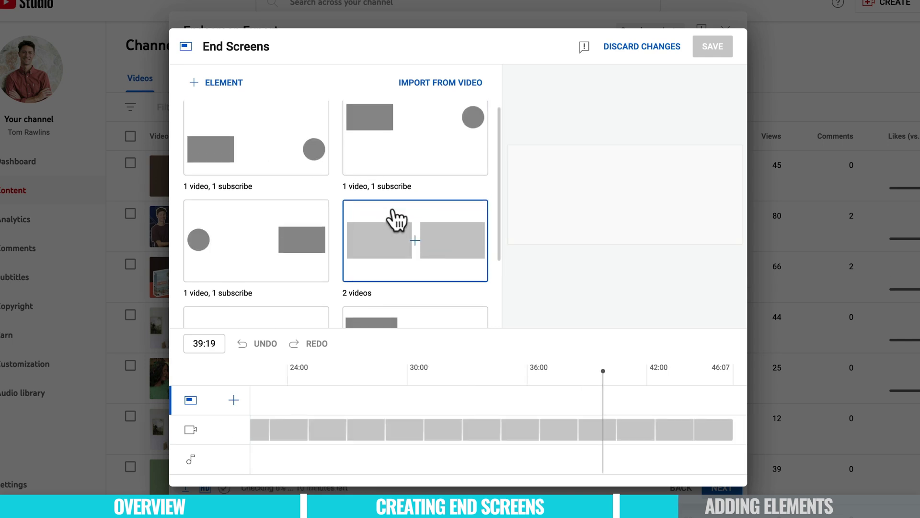
left_click_drag(605, 370, 589, 370)
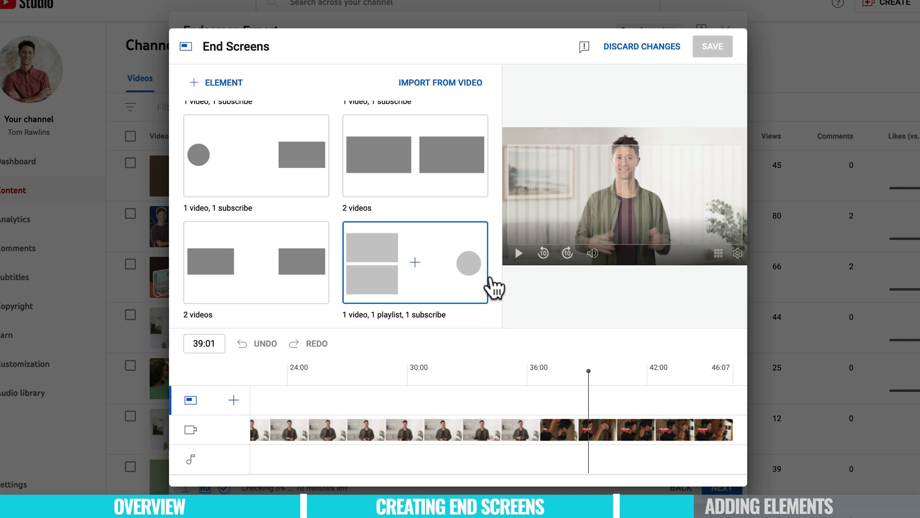
Step: Apply the 1 video, 1 playlist, 1 subscribe layout: video top-right, playlist bottom-right, subscribe lower left
left_click(394, 257)
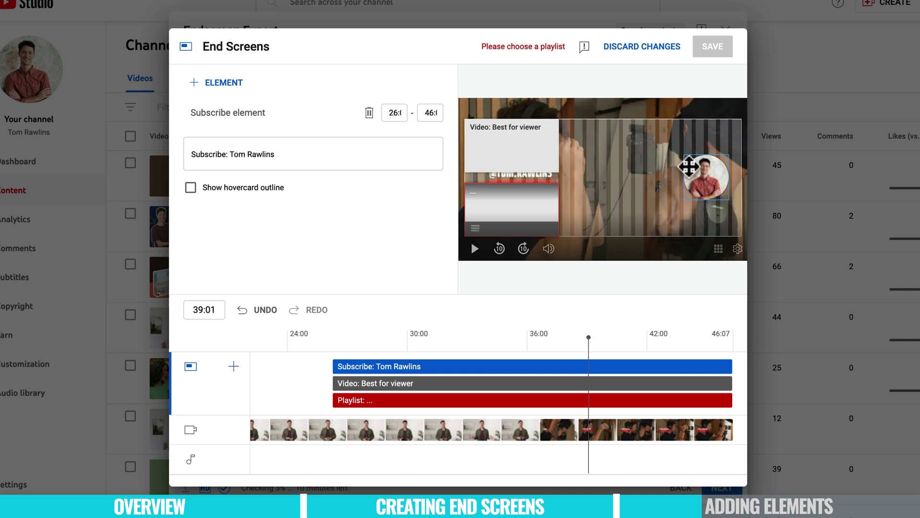
left_click_drag(705, 177, 602, 214)
left_click_drag(503, 154, 694, 152)
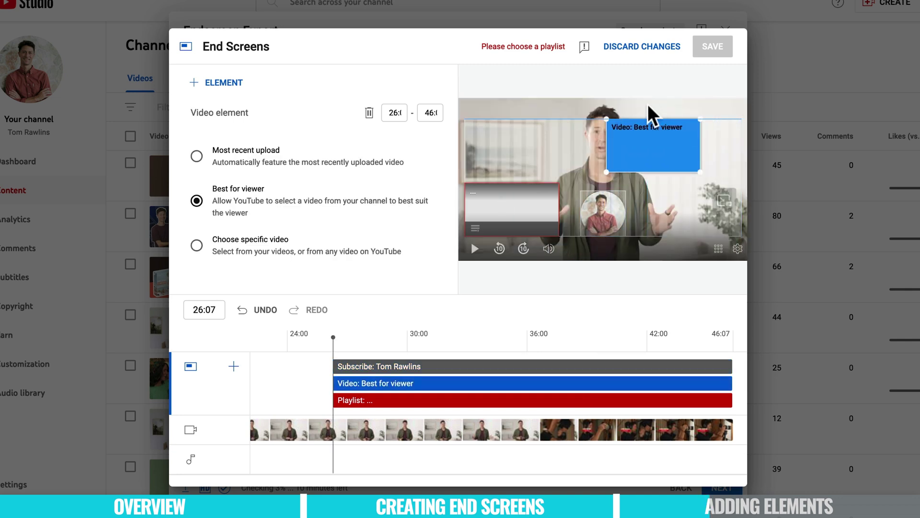
left_click_drag(657, 140, 704, 142)
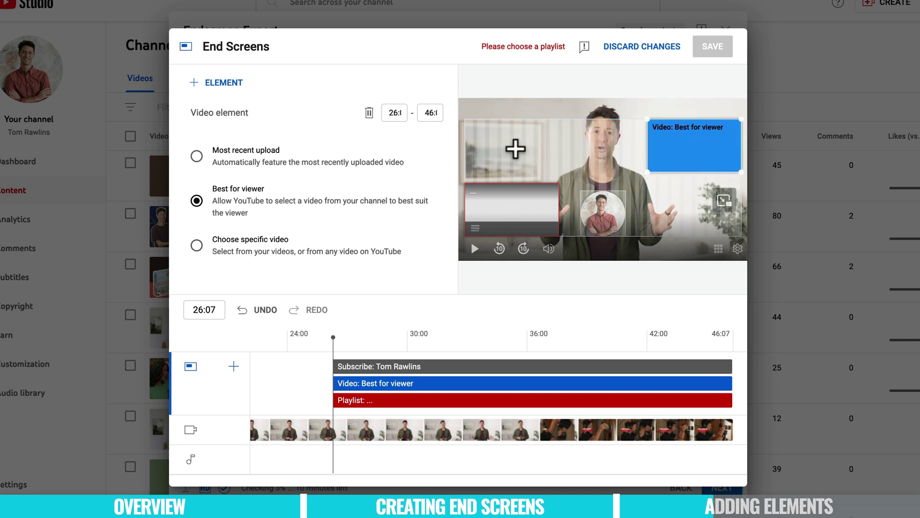
left_click_drag(507, 199, 695, 222)
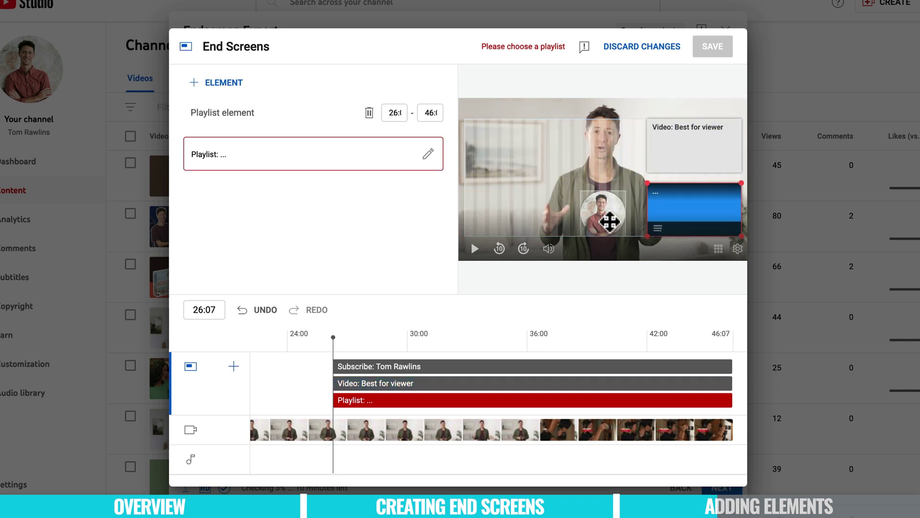
left_click_drag(609, 221, 518, 216)
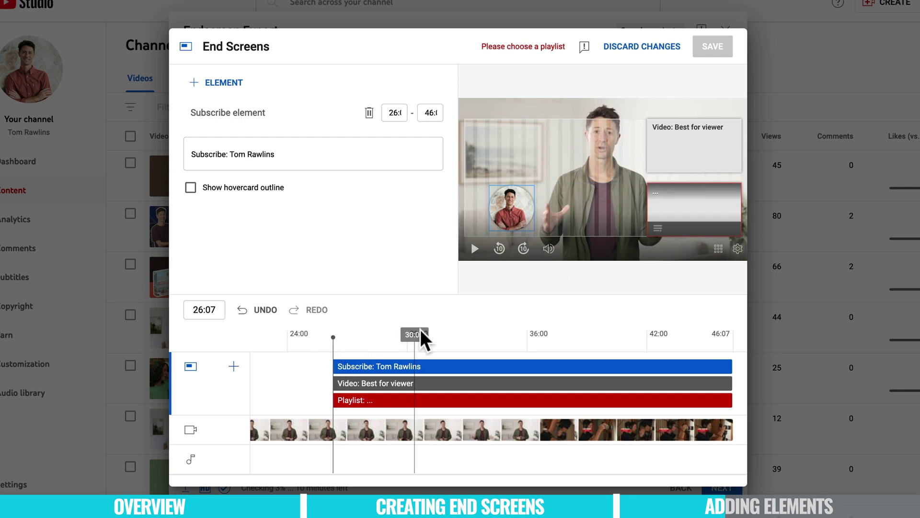
Step: Scrub the preview forward from 26:07 past 33:06 to check the element placement
left_click_drag(350, 339, 438, 336)
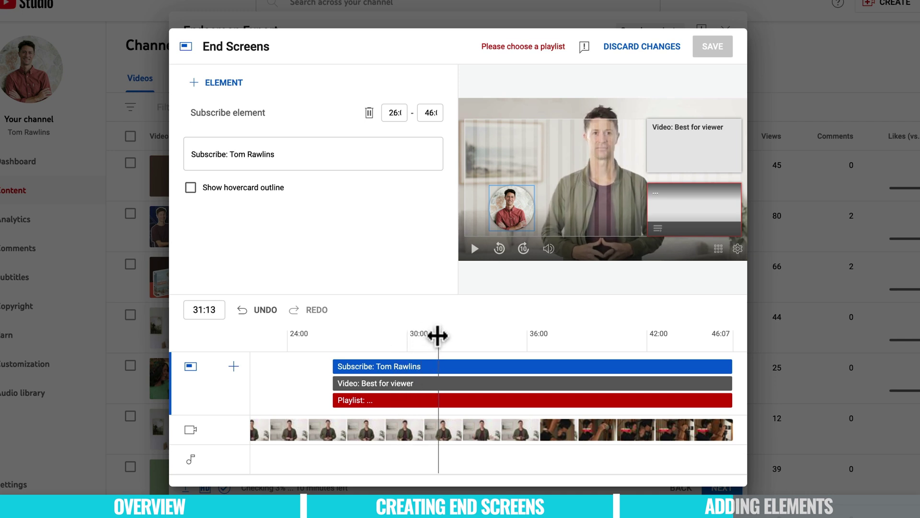
left_click(474, 337)
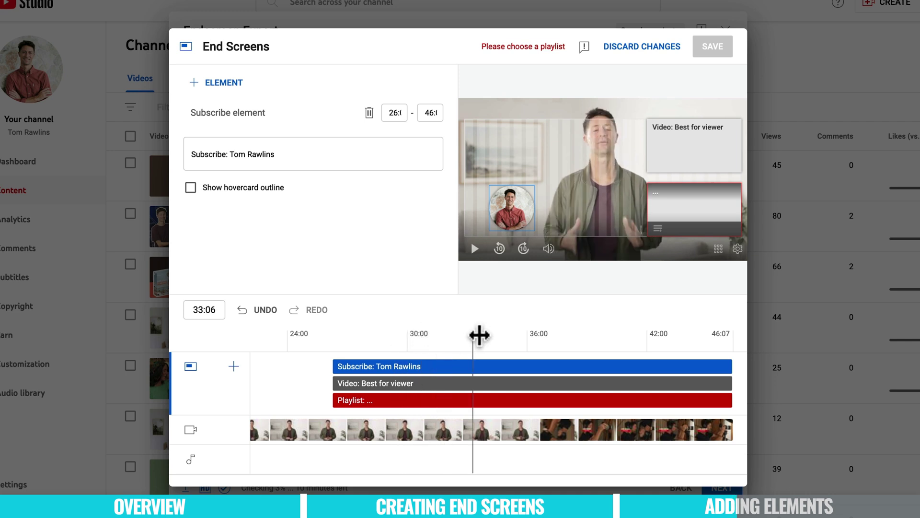
left_click_drag(473, 337, 542, 351)
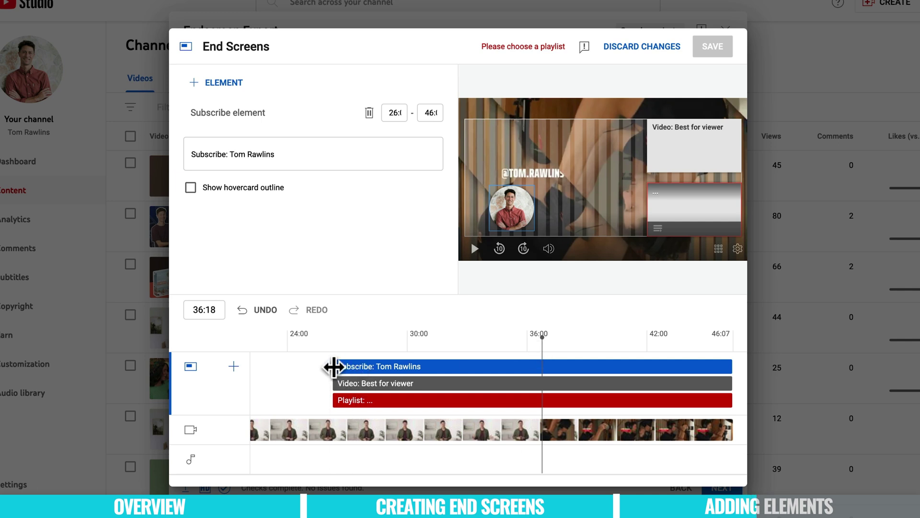
Step: Delay the subscribe and video elements to start at 36:00 and preview the timing
left_click_drag(334, 367, 465, 357)
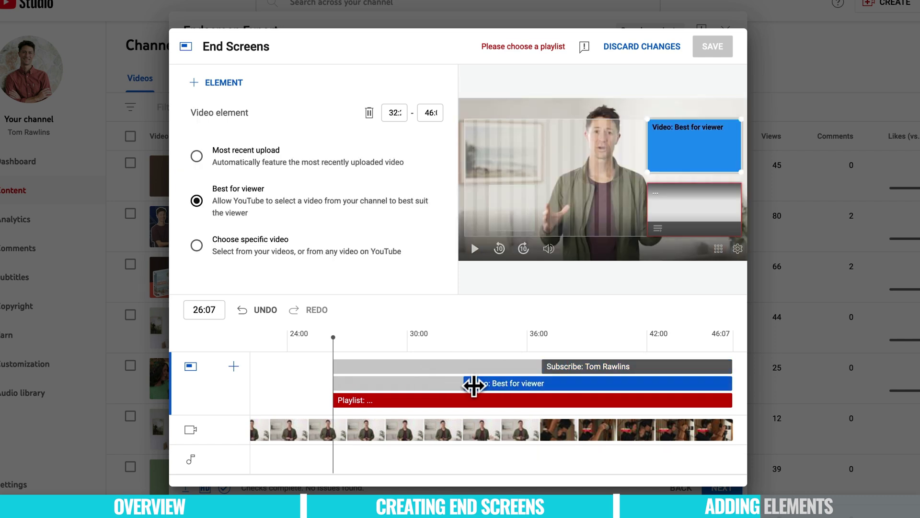
left_click_drag(474, 385, 542, 405)
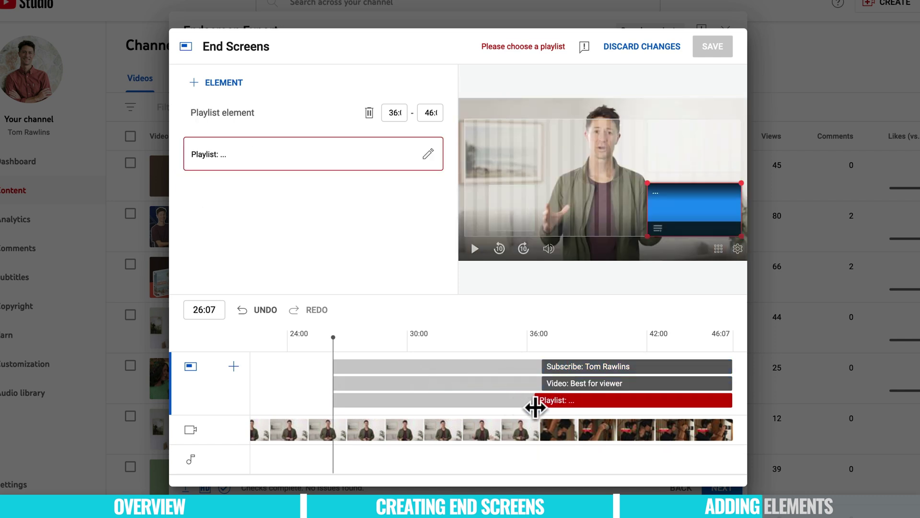
left_click(474, 338)
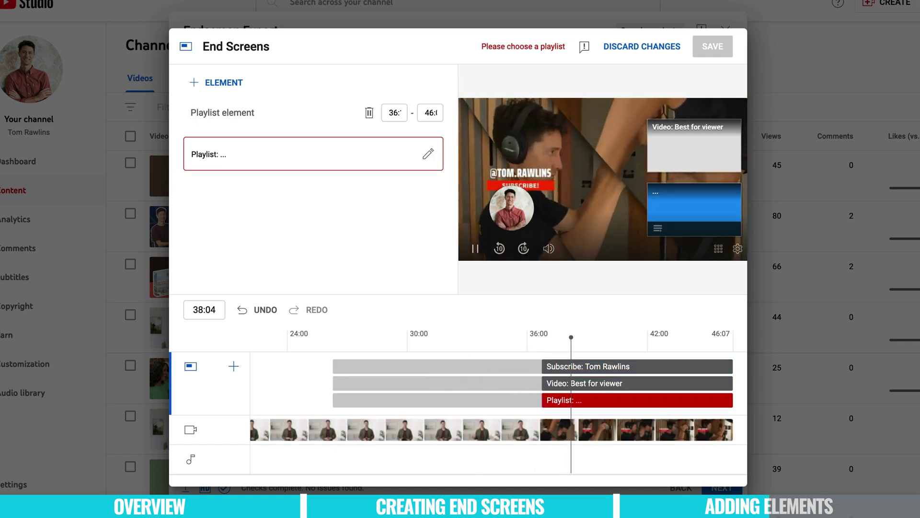
key("space")
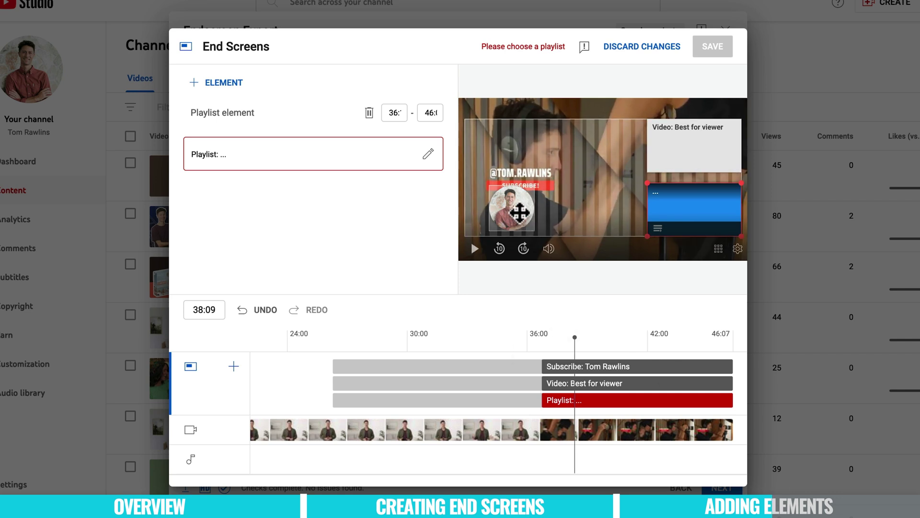
Step: Nudge the subscribe circle slightly right and replay the end screen from about 36:09
left_click_drag(520, 212, 559, 195)
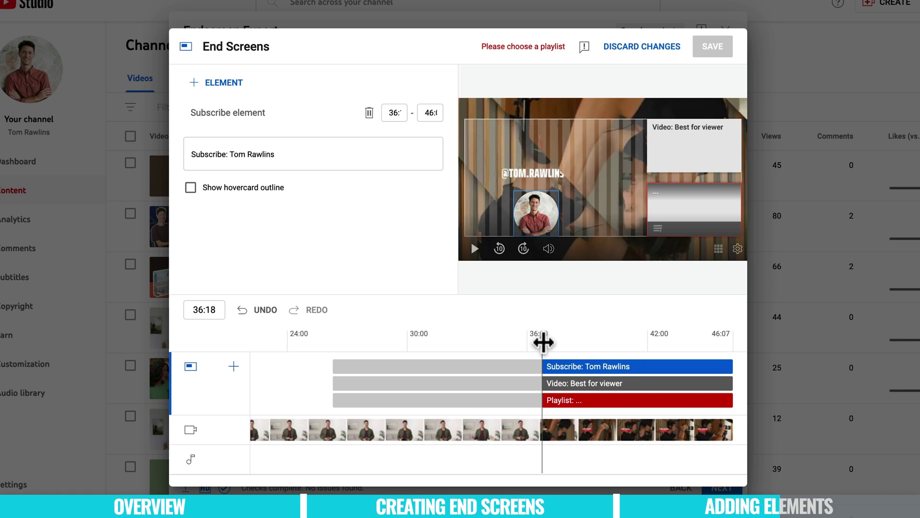
left_click_drag(543, 342, 569, 341)
left_click(518, 342)
key("space")
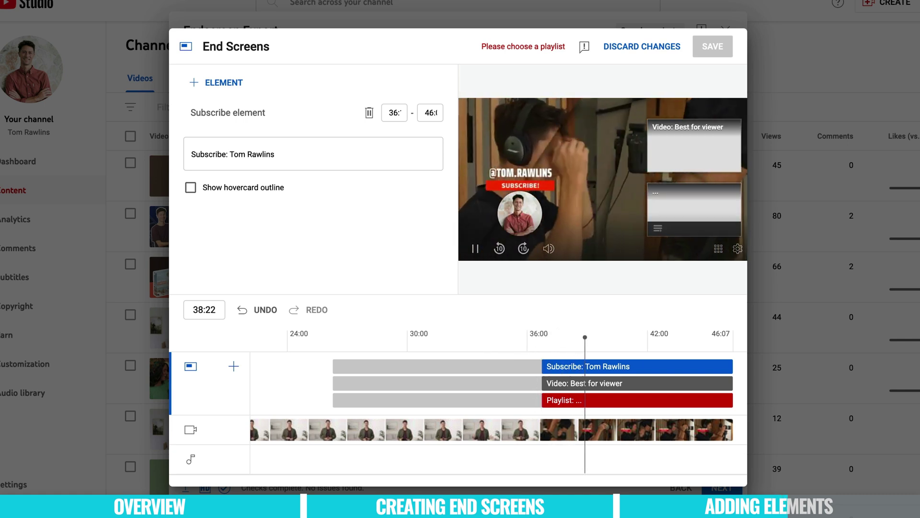
left_click(703, 152)
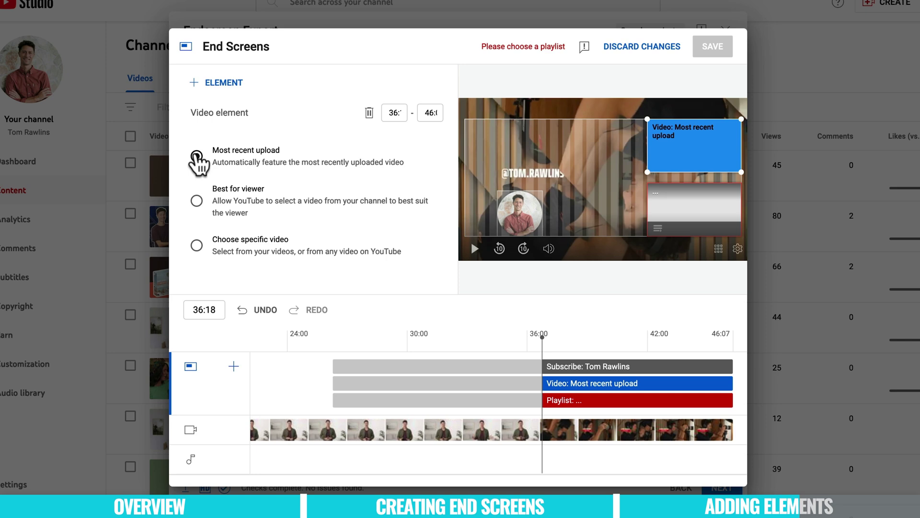
Step: Switch the video card from Best for viewer to Most recent upload
left_click(196, 247)
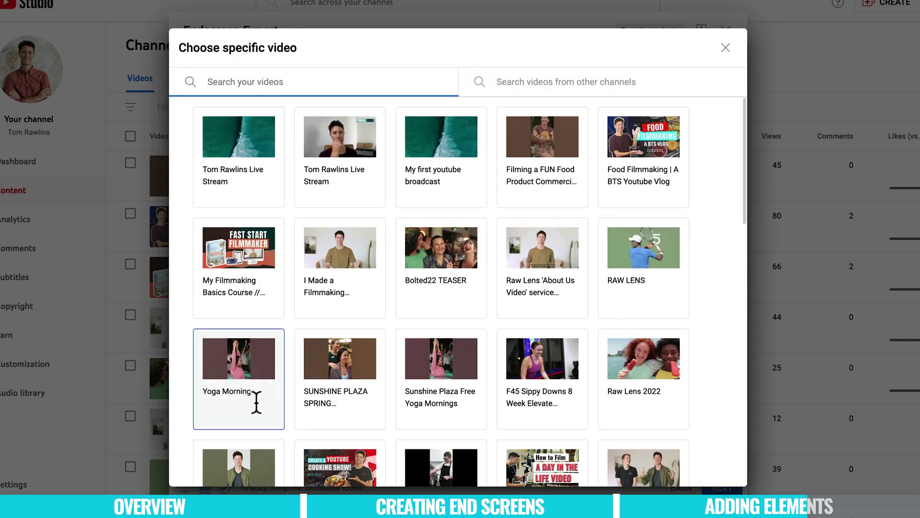
scroll(405, 362, "down", 1)
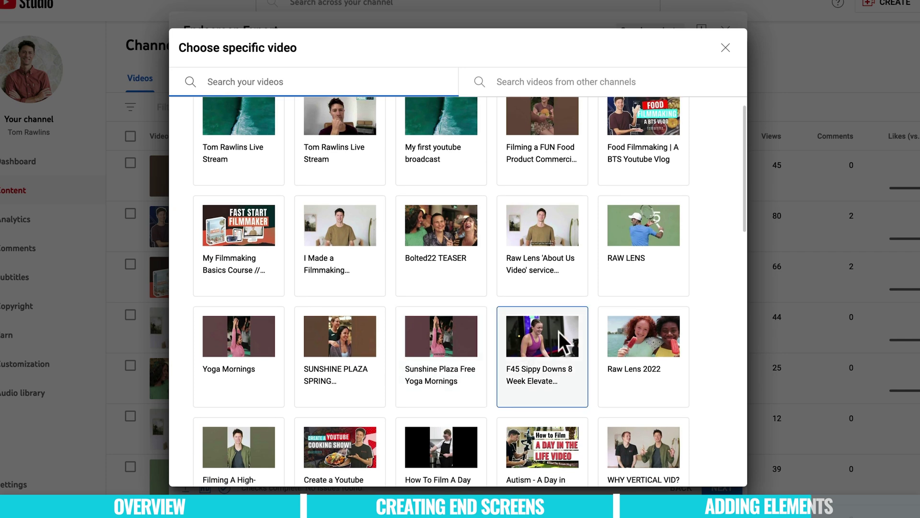
scroll(559, 331, "down", 5)
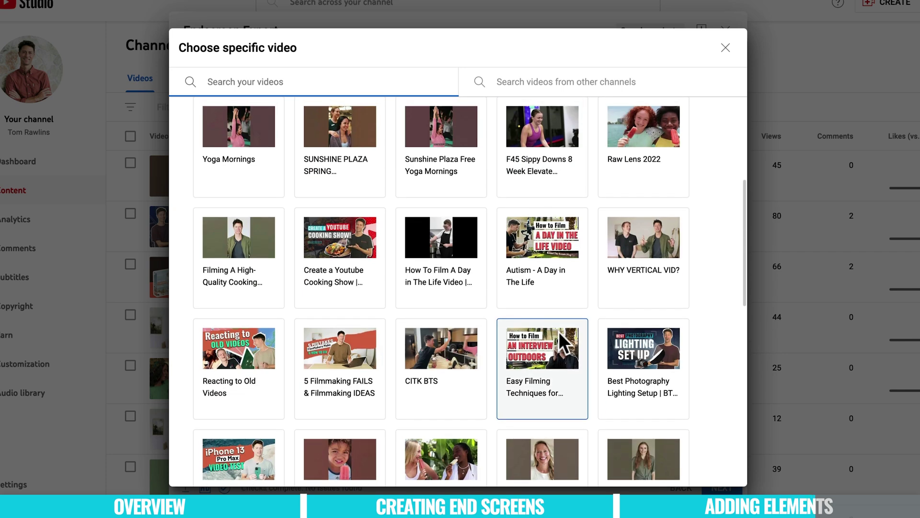
scroll(559, 332, "down", 5)
scroll(562, 364, "up", 10)
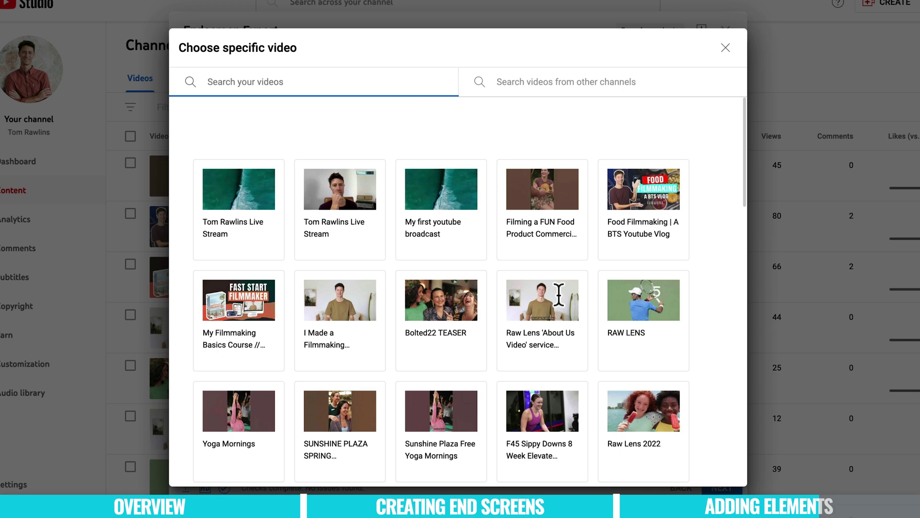
left_click(726, 48)
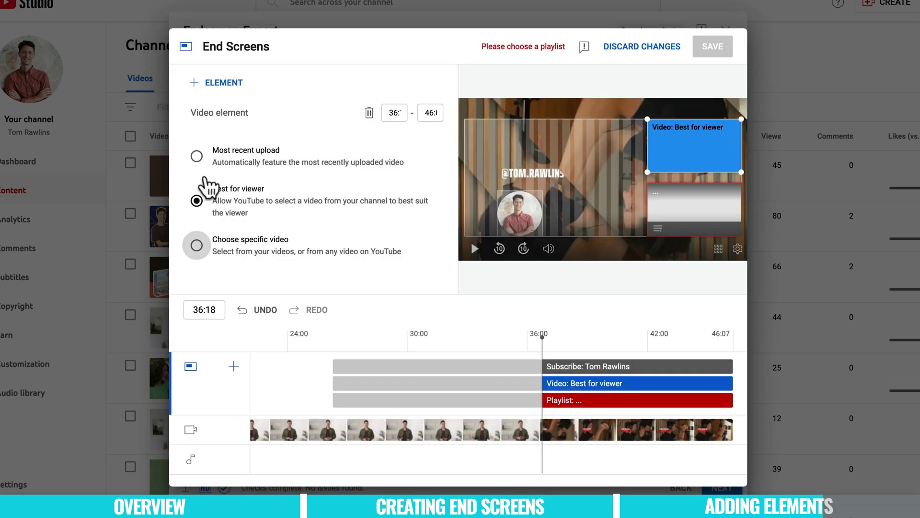
left_click(196, 157)
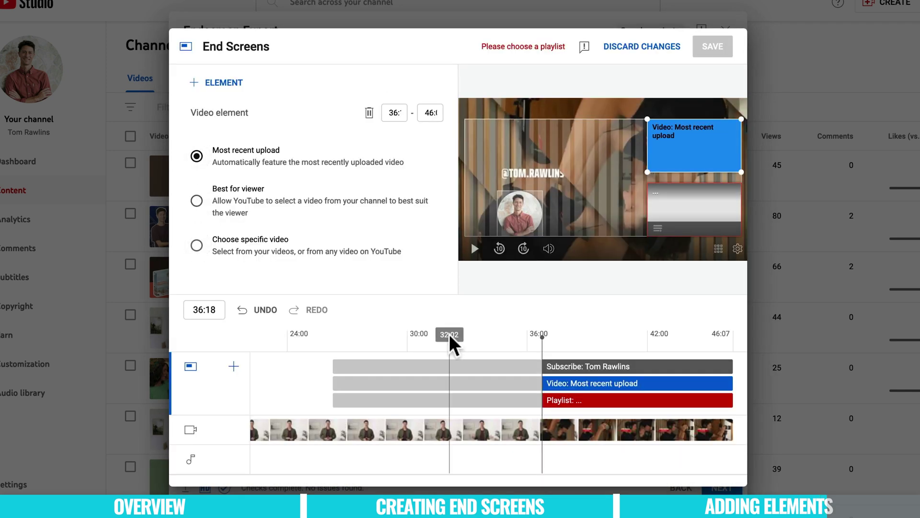
left_click(703, 212)
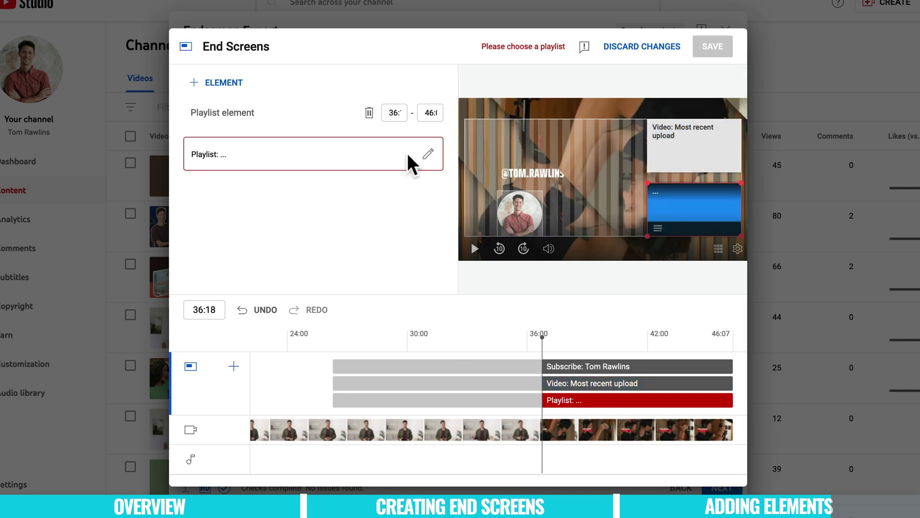
Step: Set the end screen's playlist card to the Primal Videos playlist
left_click(428, 154)
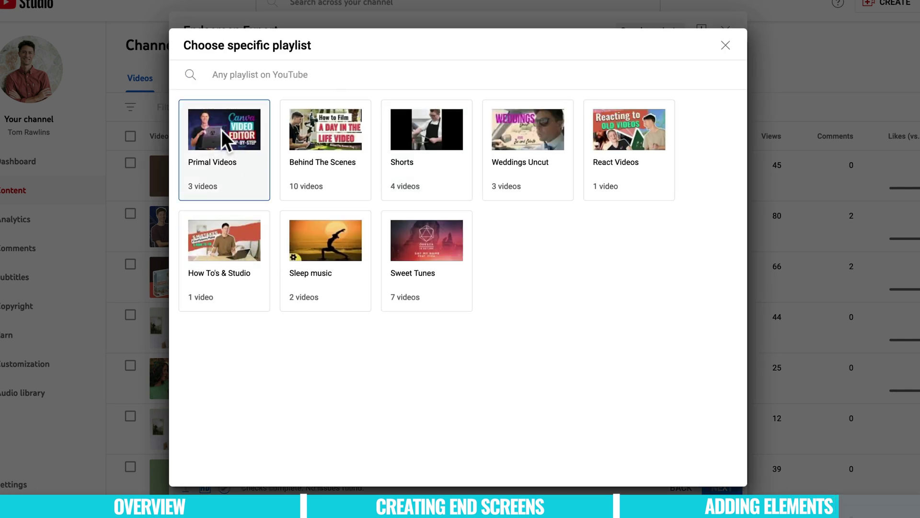
left_click(244, 151)
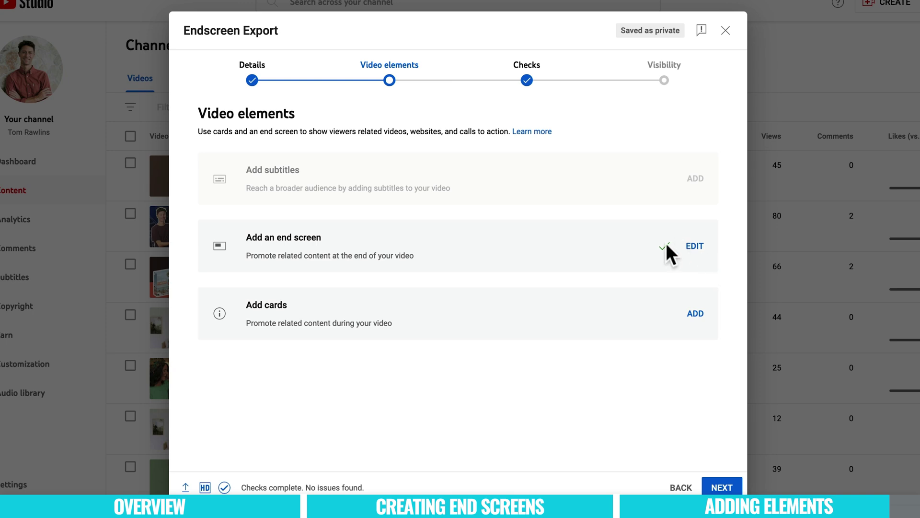
Step: Continue past Video elements and Checks, then set visibility to Unlisted
left_click(725, 488)
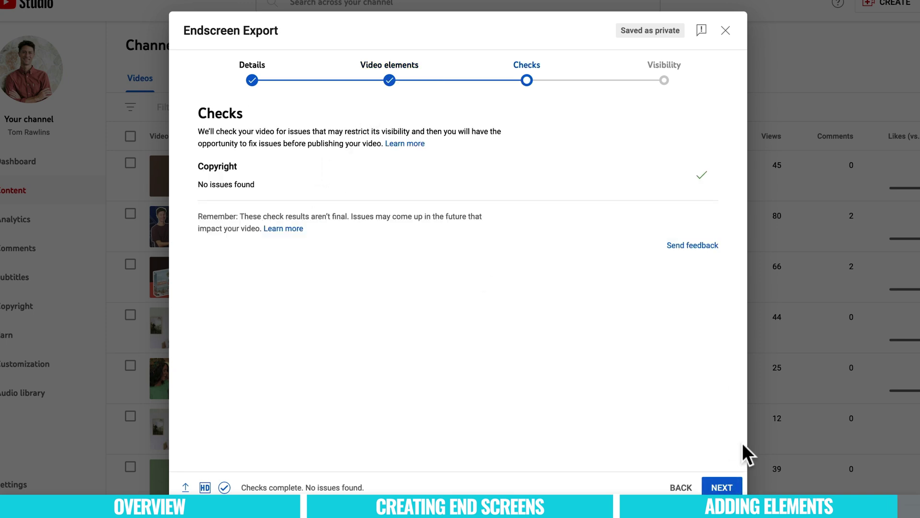
left_click(727, 488)
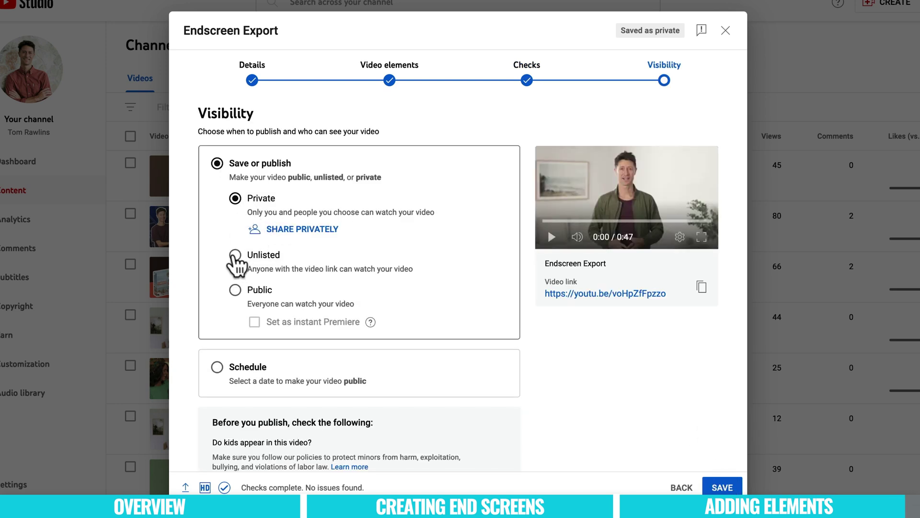
left_click(235, 254)
Step: Save the Endscreen Export upload as an unlisted video
left_click(723, 488)
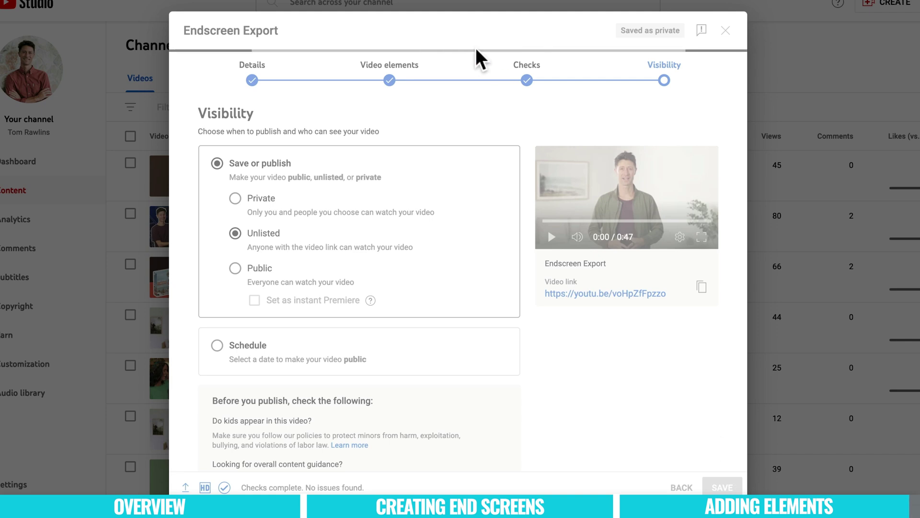